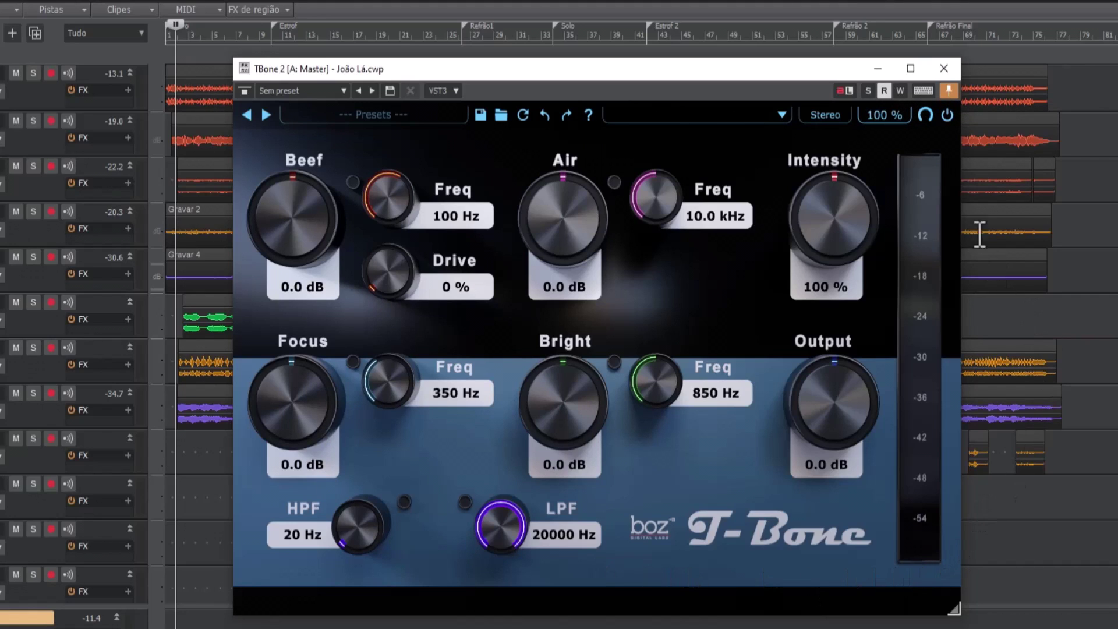
# Look through the T-Bone plugin's factory preset list and its notes area, leaving both unchanged
pyautogui.click(386, 114)
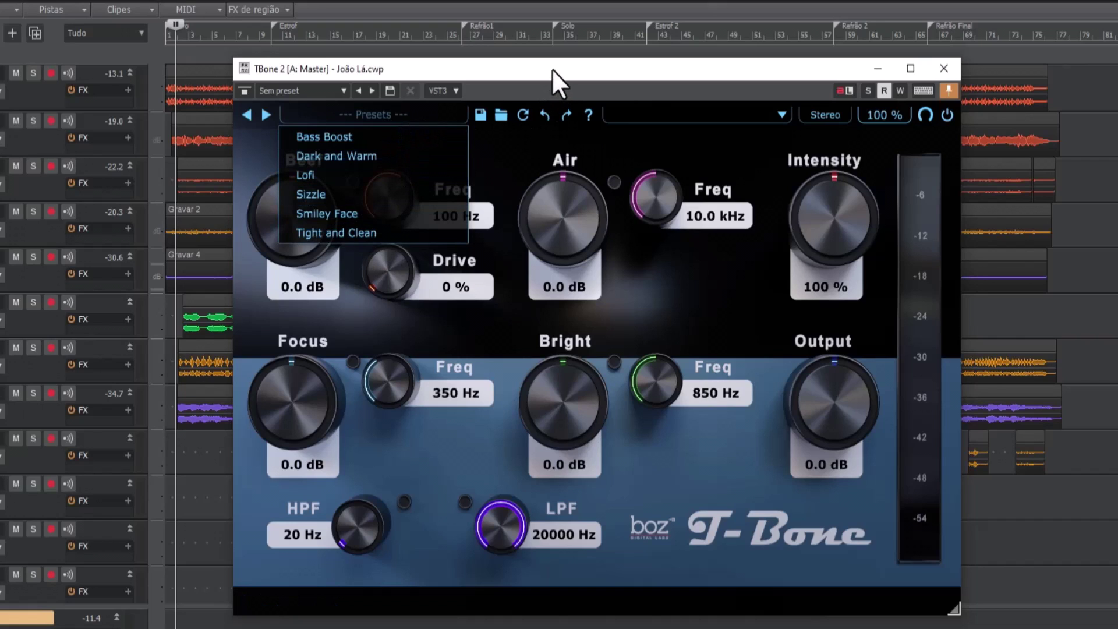
pyautogui.click(438, 109)
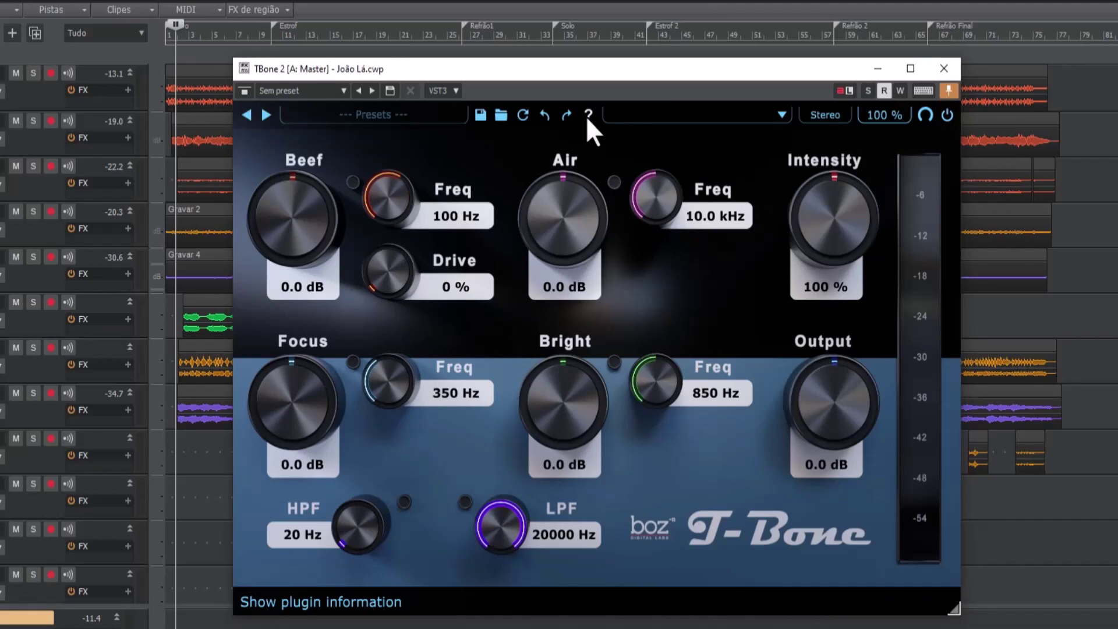
pyautogui.click(783, 115)
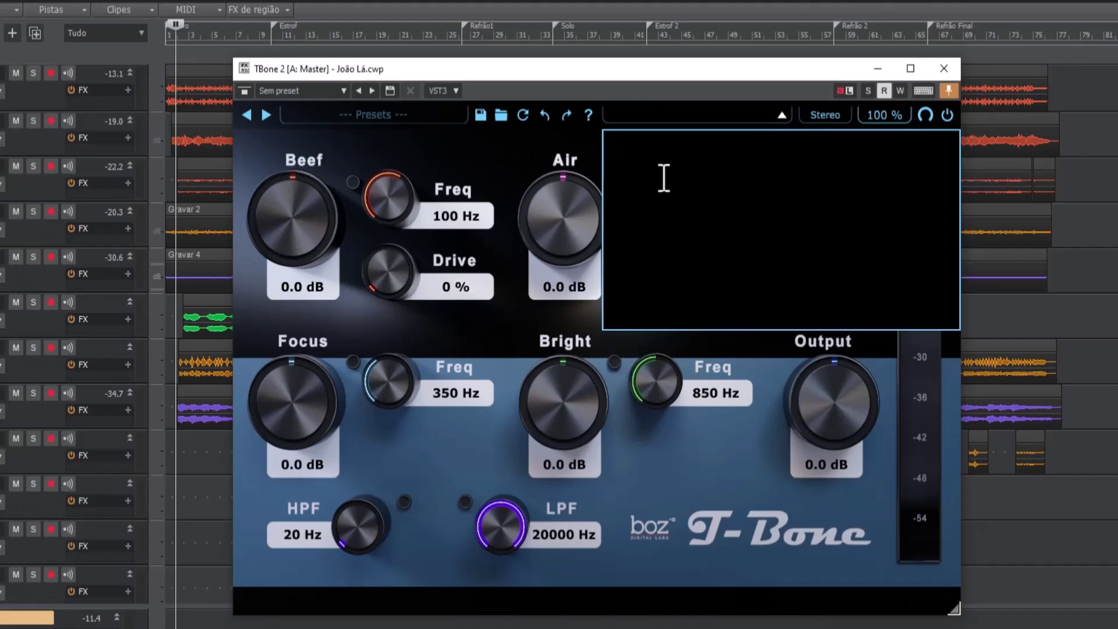
pyautogui.click(780, 115)
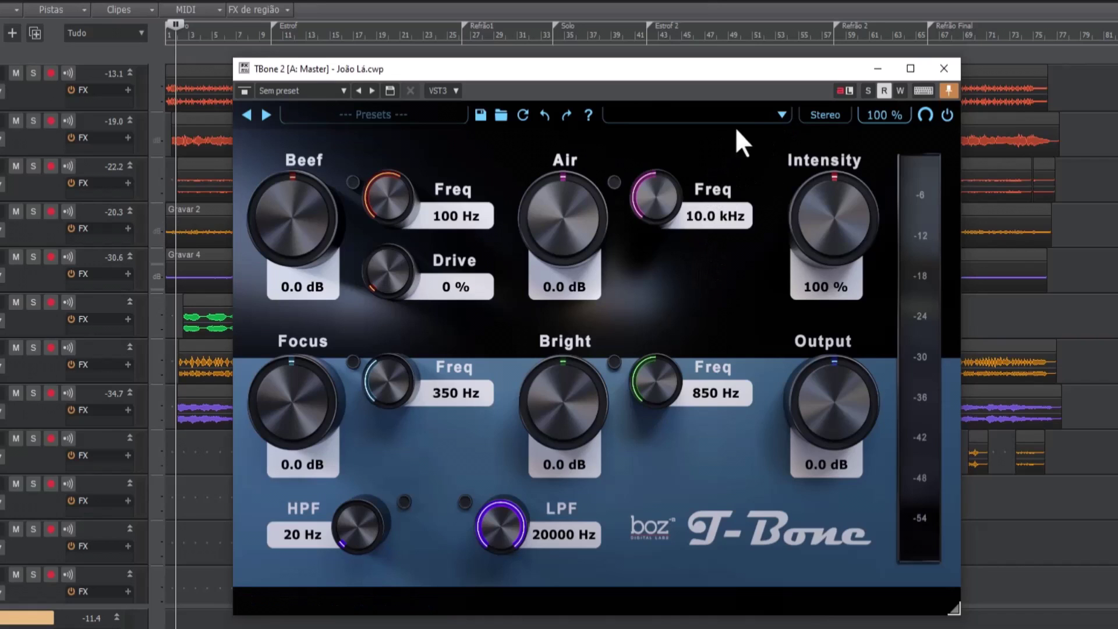
# Check the channel modes, keeping Stereo, and try a 51% wet/dry mix before restoring it to 100%
pyautogui.click(838, 116)
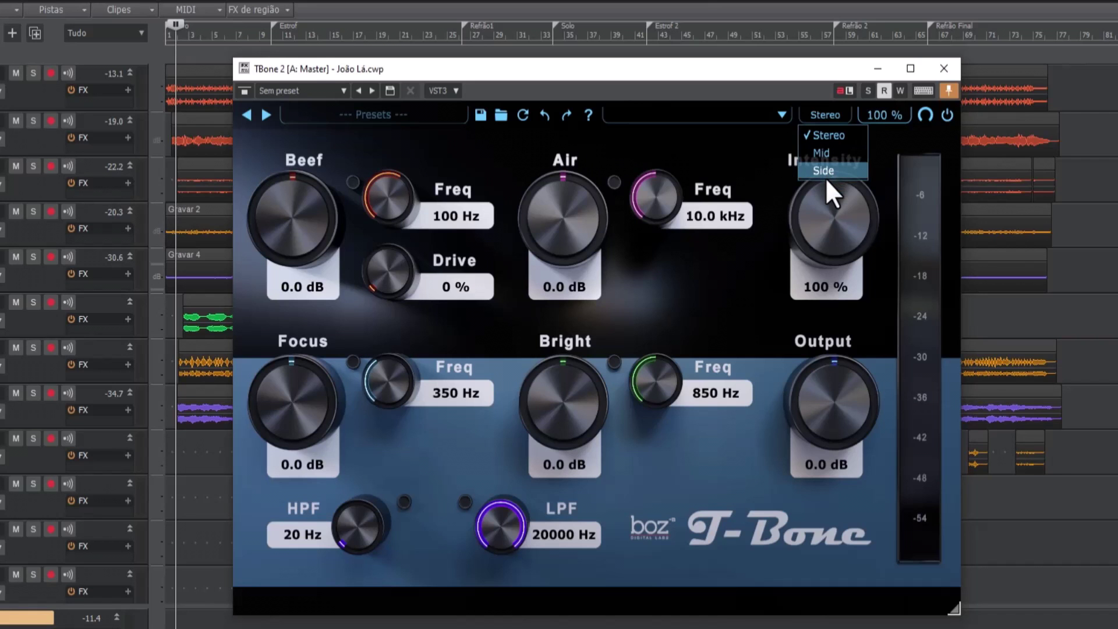
pyautogui.click(823, 135)
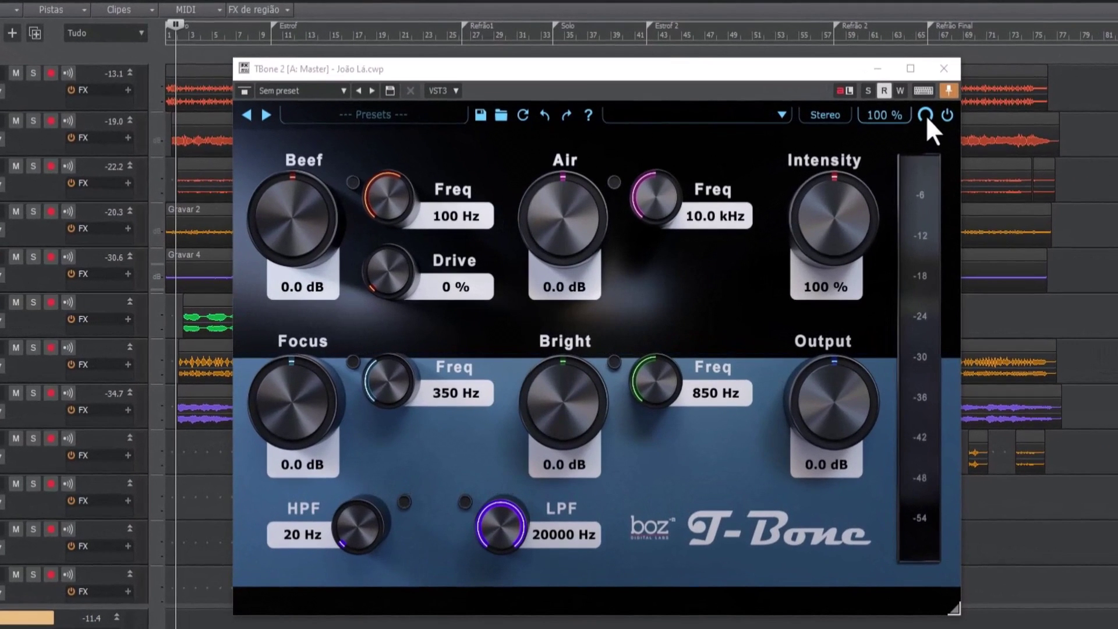
pyautogui.click(924, 114)
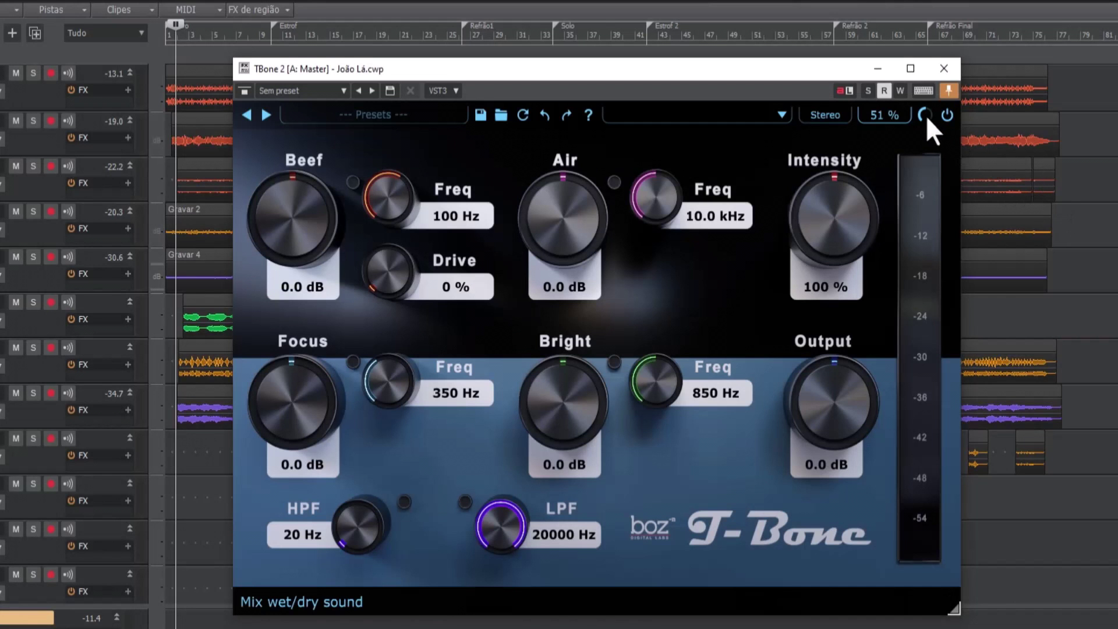
pyautogui.moveTo(926, 115); pyautogui.dragTo(929, 21)
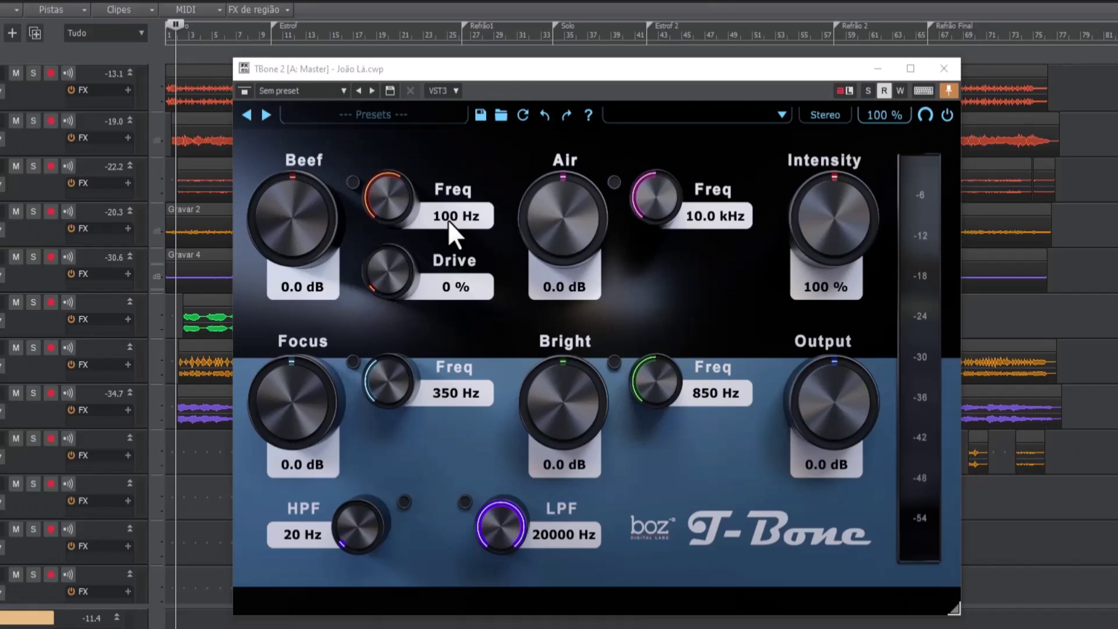
# Try the Beef band at -1.9 dB, toggle its bypass, and reset its gain to 0.0 dB
pyautogui.moveTo(274, 234)
pyautogui.mouseDown()
pyautogui.moveTo(281, 185)
pyautogui.moveTo(275, 229)
pyautogui.mouseUp()
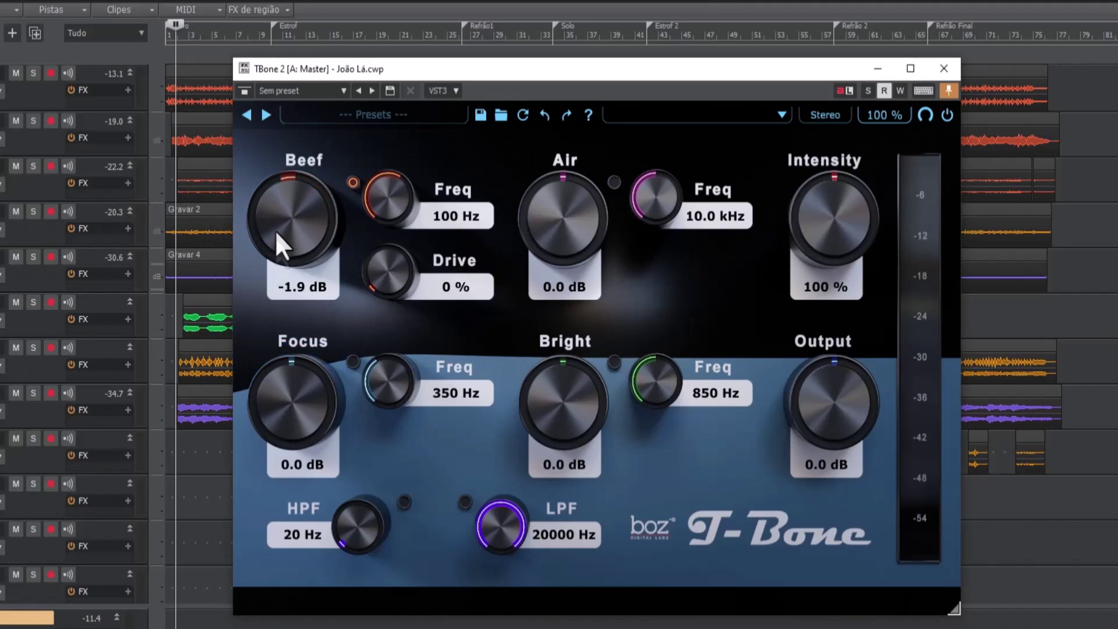
pyautogui.click(353, 182)
pyautogui.click(353, 182)
pyautogui.moveTo(245, 236); pyautogui.dragTo(260, 227)
pyautogui.doubleClick(263, 226)
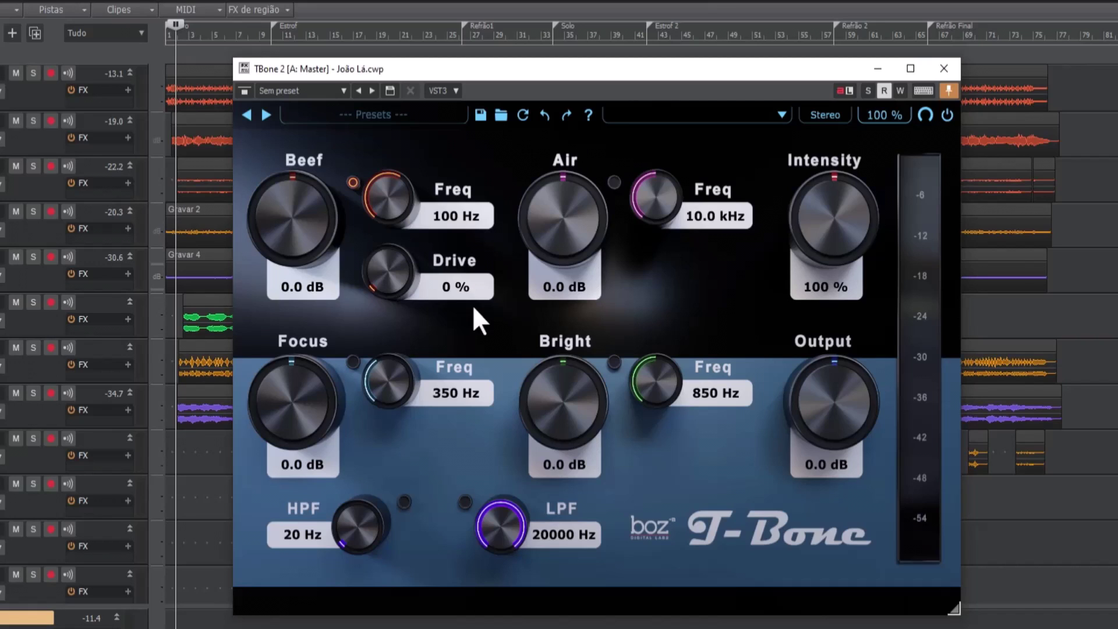
# Try the Focus band at 369 Hz with gains of 4.5 dB and -2.8 dB, and reset its gain and frequency to default
pyautogui.moveTo(389, 381); pyautogui.dragTo(329, 379)
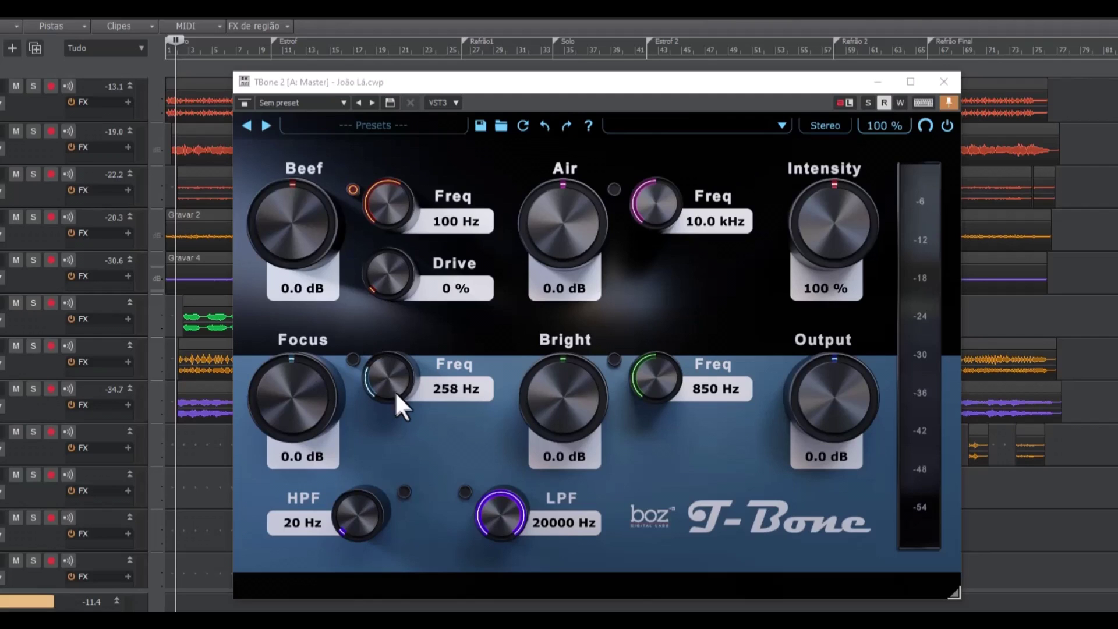
pyautogui.moveTo(392, 383); pyautogui.dragTo(389, 355)
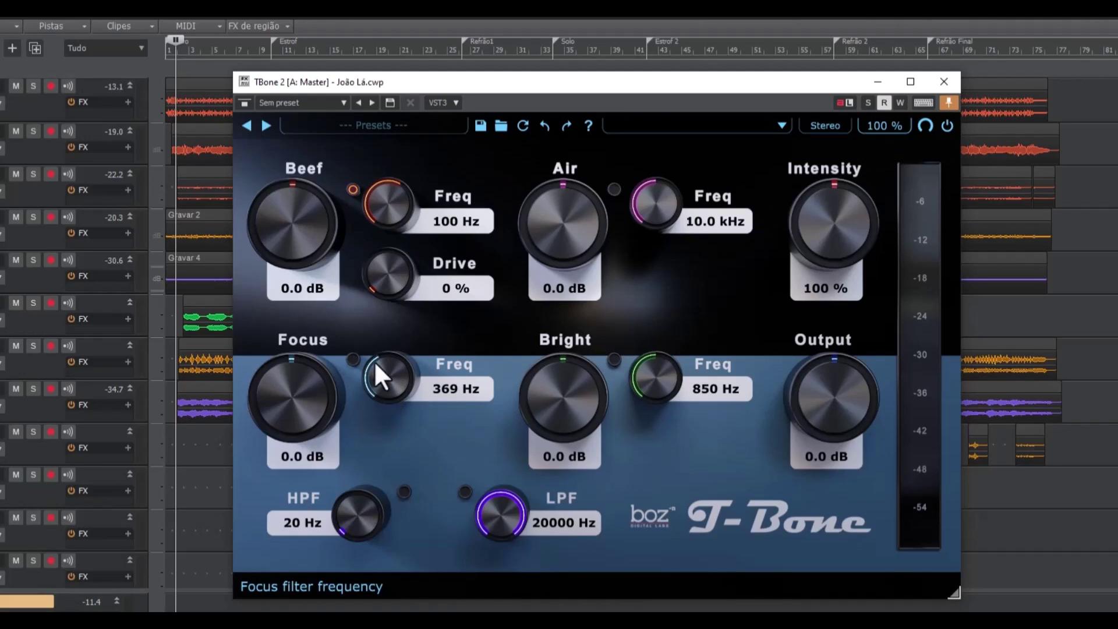
pyautogui.moveTo(282, 411); pyautogui.dragTo(280, 374)
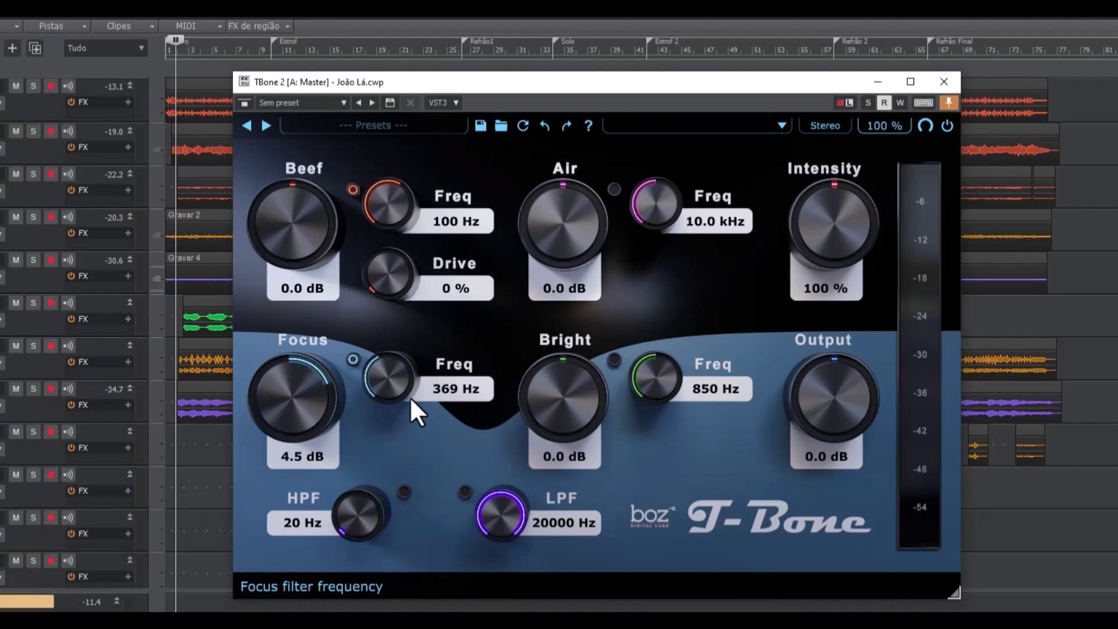
pyautogui.moveTo(286, 379); pyautogui.dragTo(298, 446)
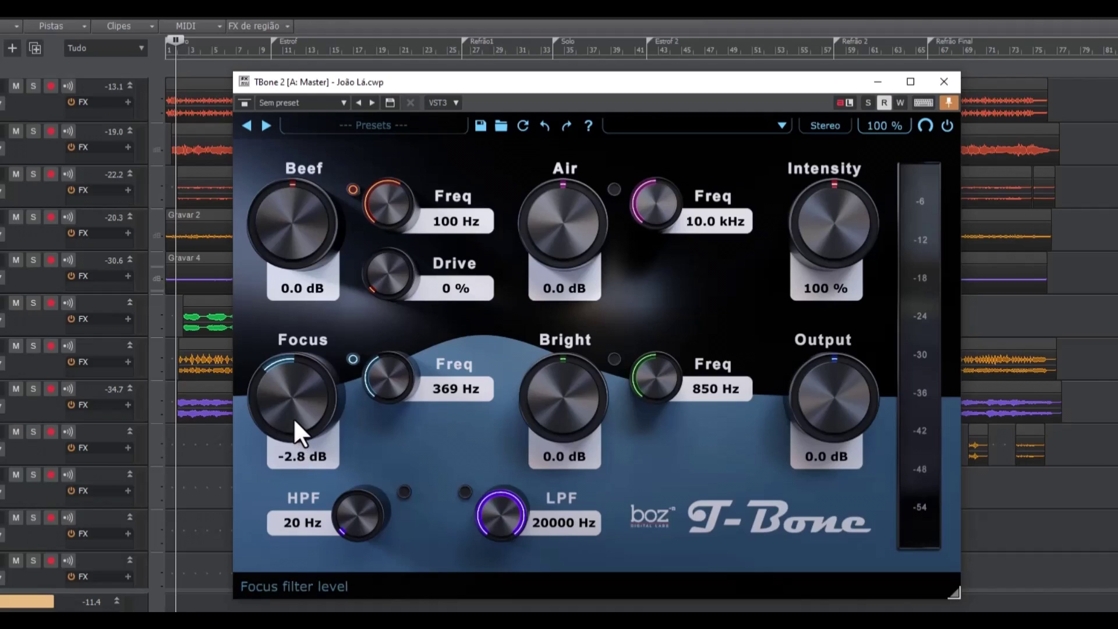
pyautogui.doubleClick(293, 418)
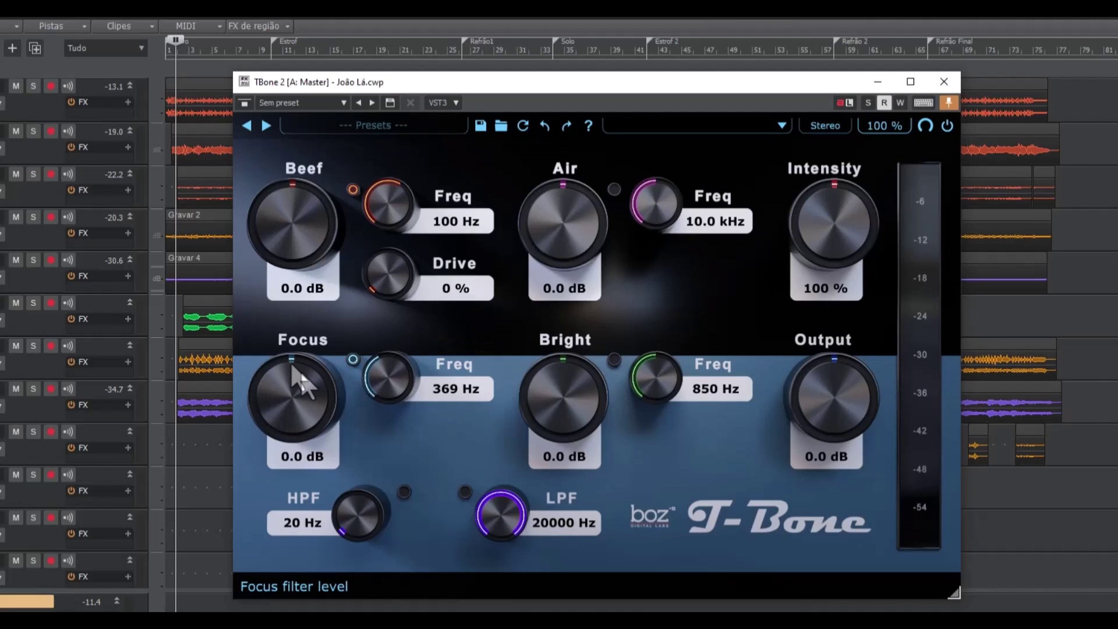
pyautogui.doubleClick(392, 372)
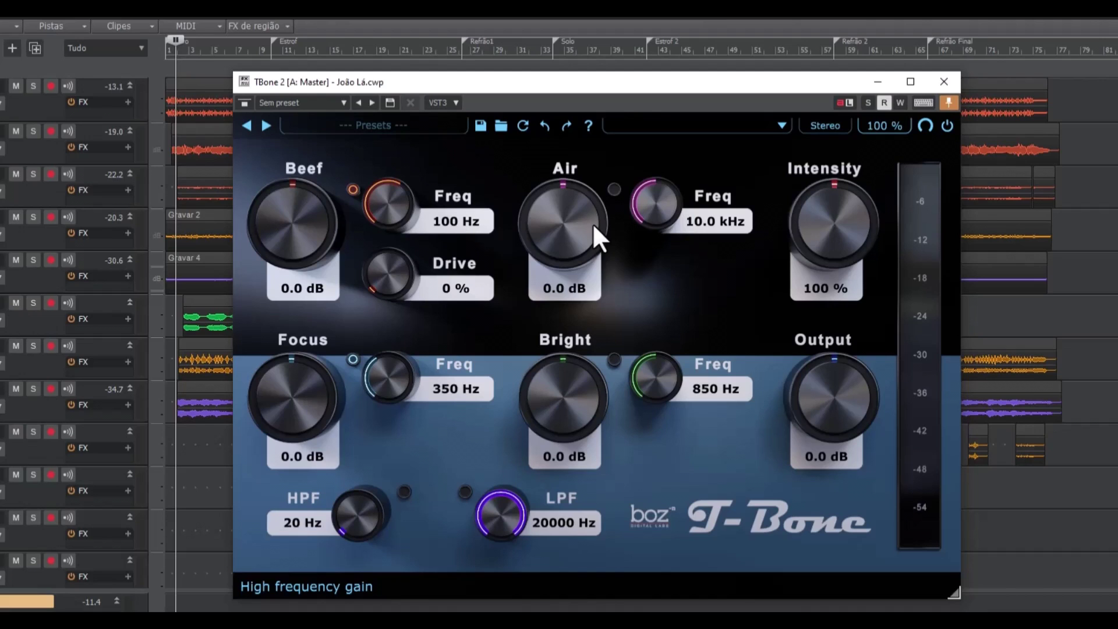
# Try the Air band with a 1.6 dB boost at 13.5 kHz, and reset its frequency to 10.0 kHz
pyautogui.moveTo(543, 250)
pyautogui.mouseDown()
pyautogui.moveTo(548, 208)
pyautogui.moveTo(551, 279)
pyautogui.moveTo(557, 247)
pyautogui.mouseUp()
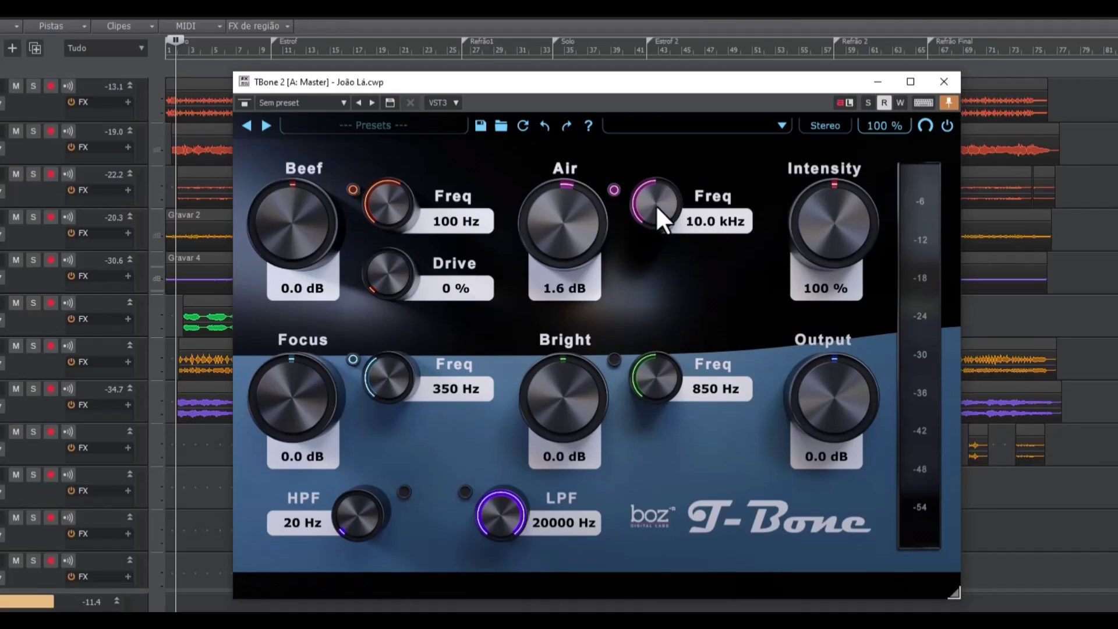
pyautogui.moveTo(655, 205); pyautogui.dragTo(656, 172)
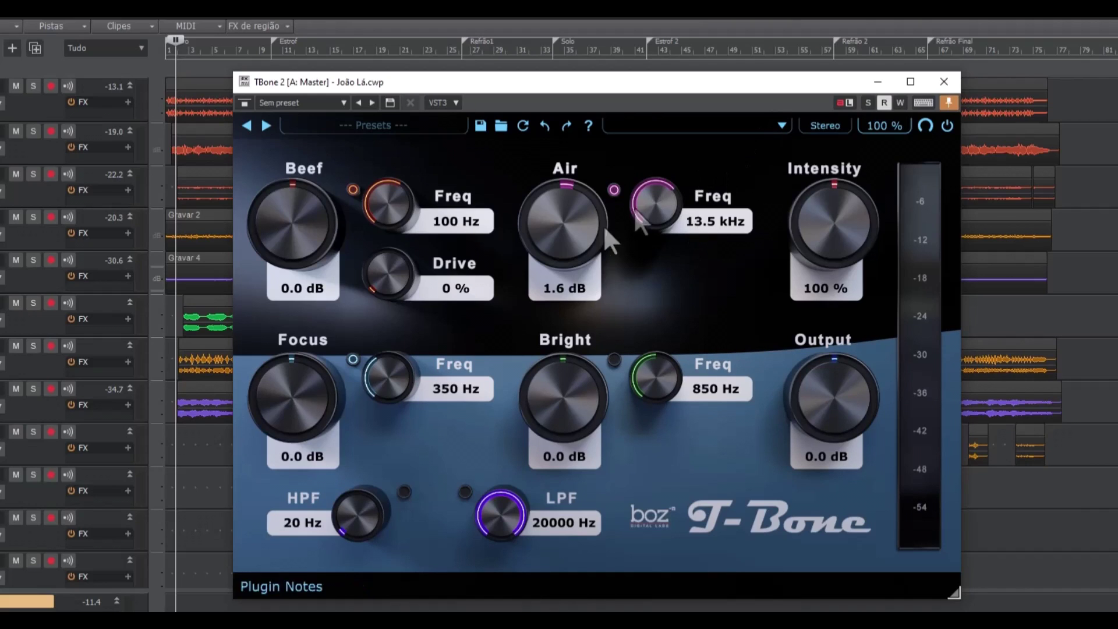
pyautogui.doubleClick(659, 213)
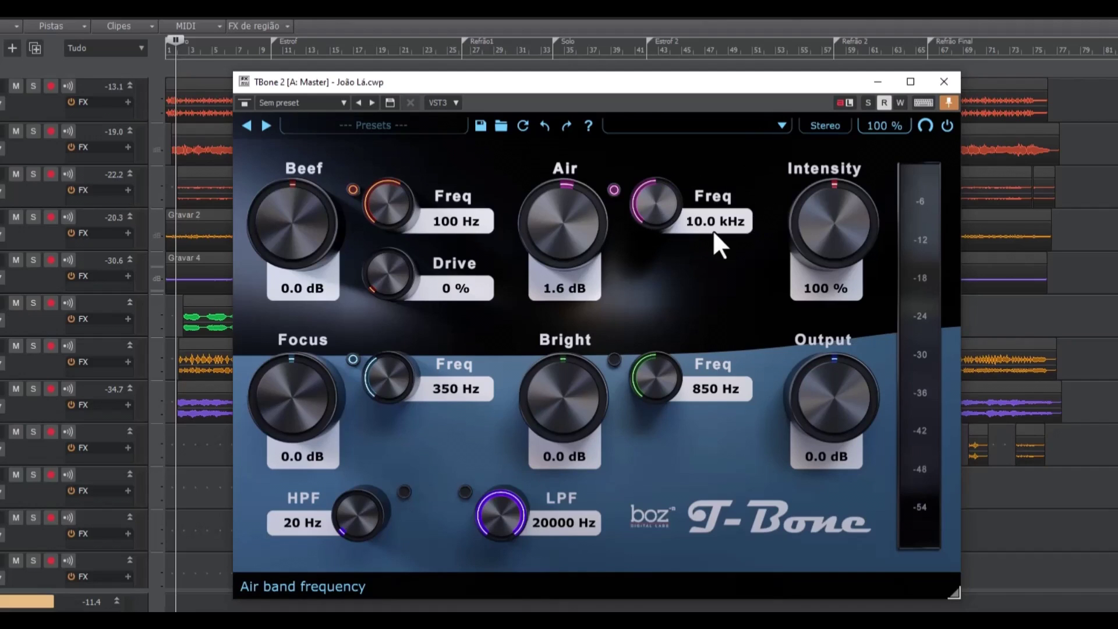
# Disable the Air, Beef and Focus bands and set the Bright band's frequency to 149 Hz
pyautogui.click(610, 185)
pyautogui.click(354, 189)
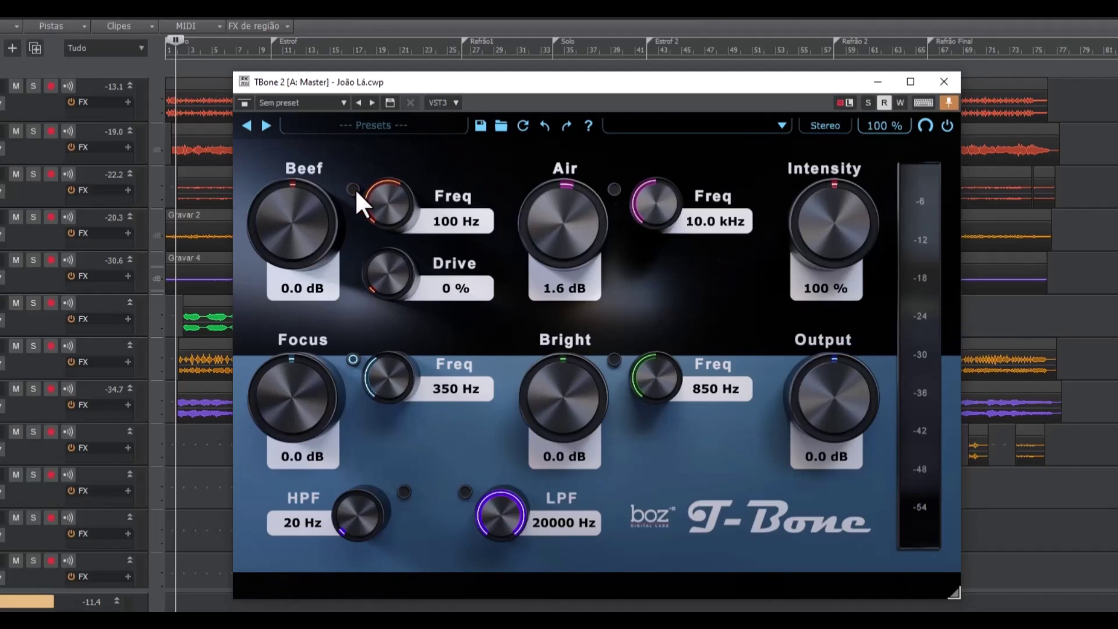
pyautogui.click(352, 359)
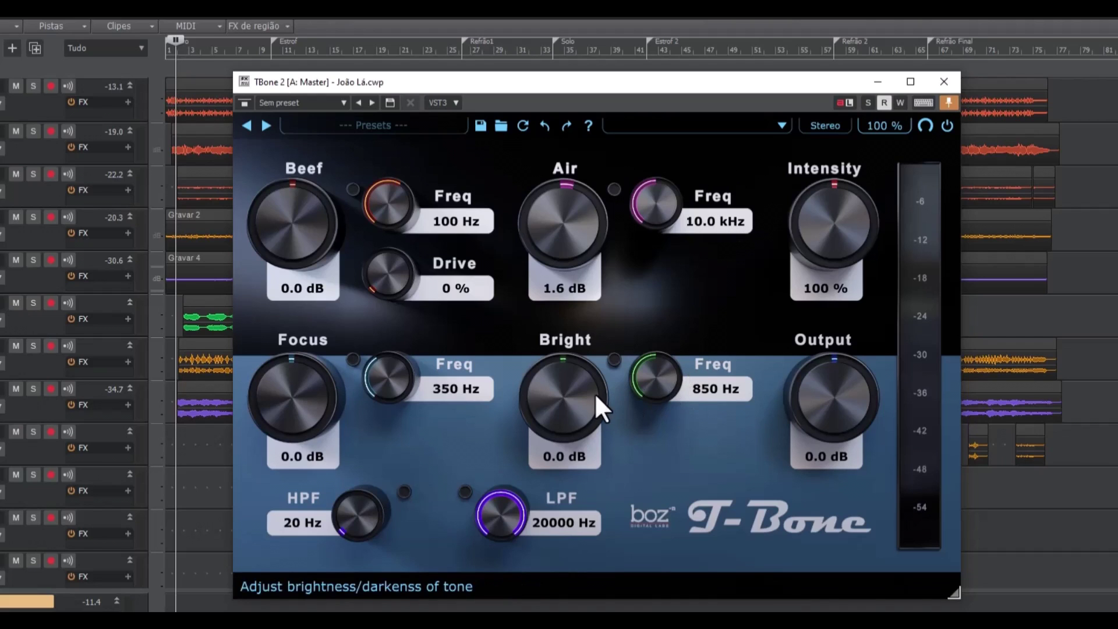
pyautogui.moveTo(648, 376); pyautogui.dragTo(633, 434)
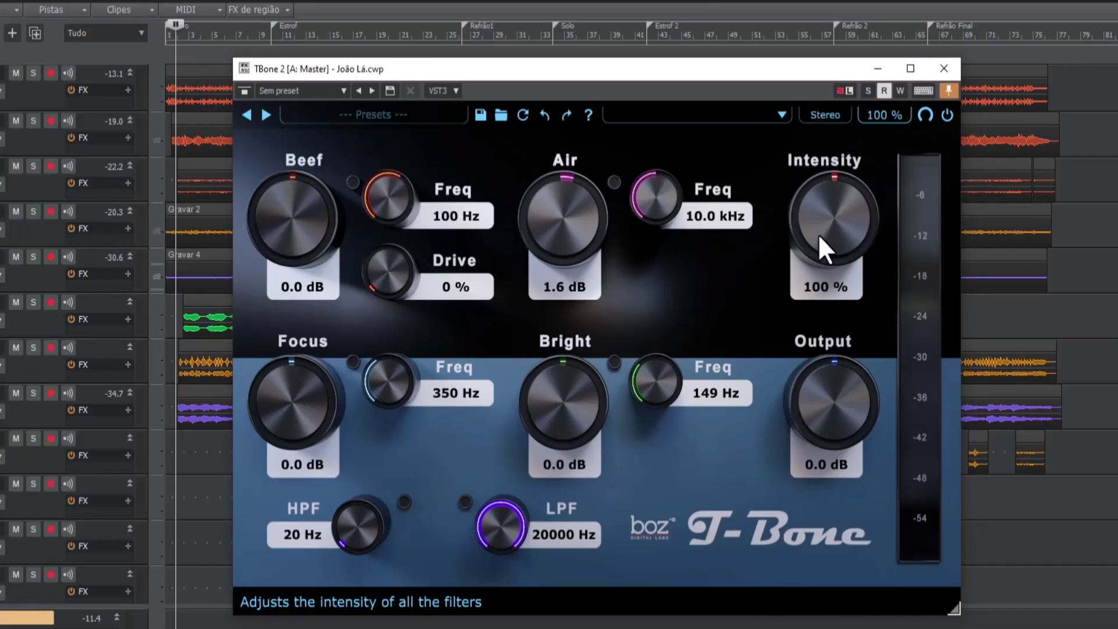
# Try Beef at 0.5 dB, Focus at 4.0 dB and Air at -2.7 dB while varying the overall Intensity
pyautogui.moveTo(255, 238); pyautogui.dragTo(271, 256)
pyautogui.moveTo(322, 410); pyautogui.dragTo(552, 315)
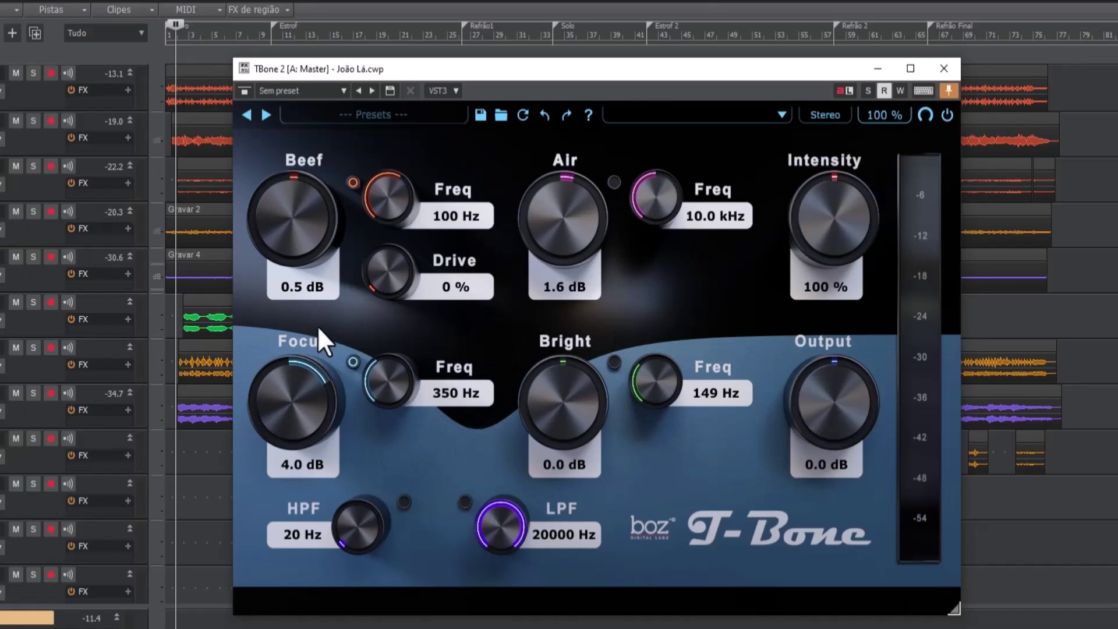
pyautogui.moveTo(556, 229)
pyautogui.mouseDown()
pyautogui.moveTo(550, 213)
pyautogui.moveTo(553, 260)
pyautogui.moveTo(554, 249)
pyautogui.mouseUp()
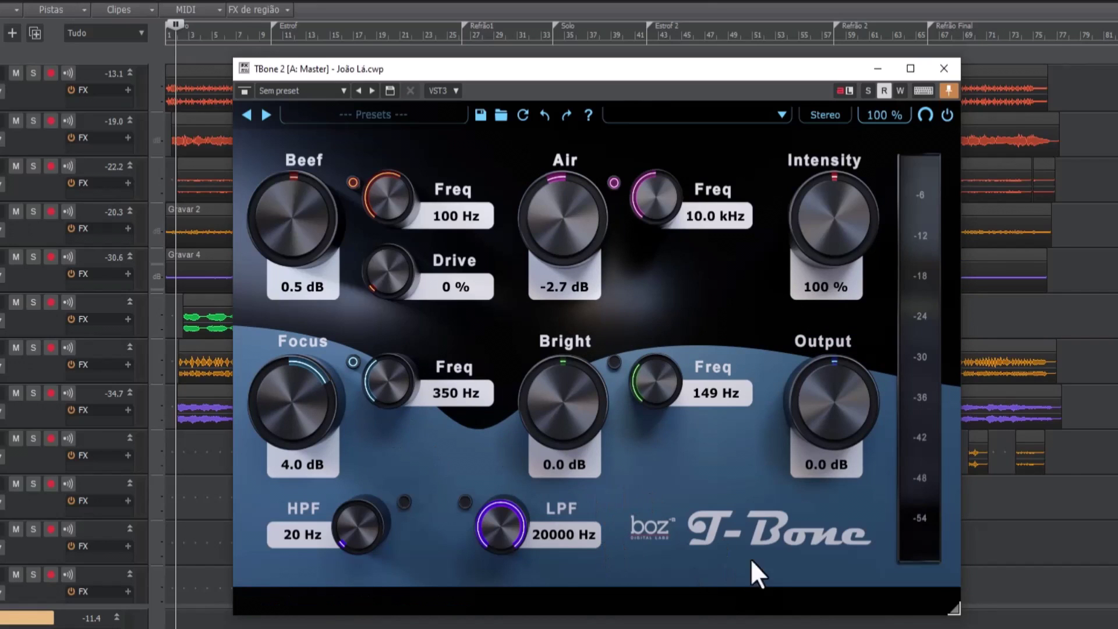
pyautogui.moveTo(833, 233)
pyautogui.mouseDown()
pyautogui.moveTo(822, 187)
pyautogui.moveTo(816, 387)
pyautogui.moveTo(798, 244)
pyautogui.moveTo(816, 229)
pyautogui.mouseUp()
# Reset the Beef, Air and Focus gains to 0.0 dB
pyautogui.doubleClick(278, 221)
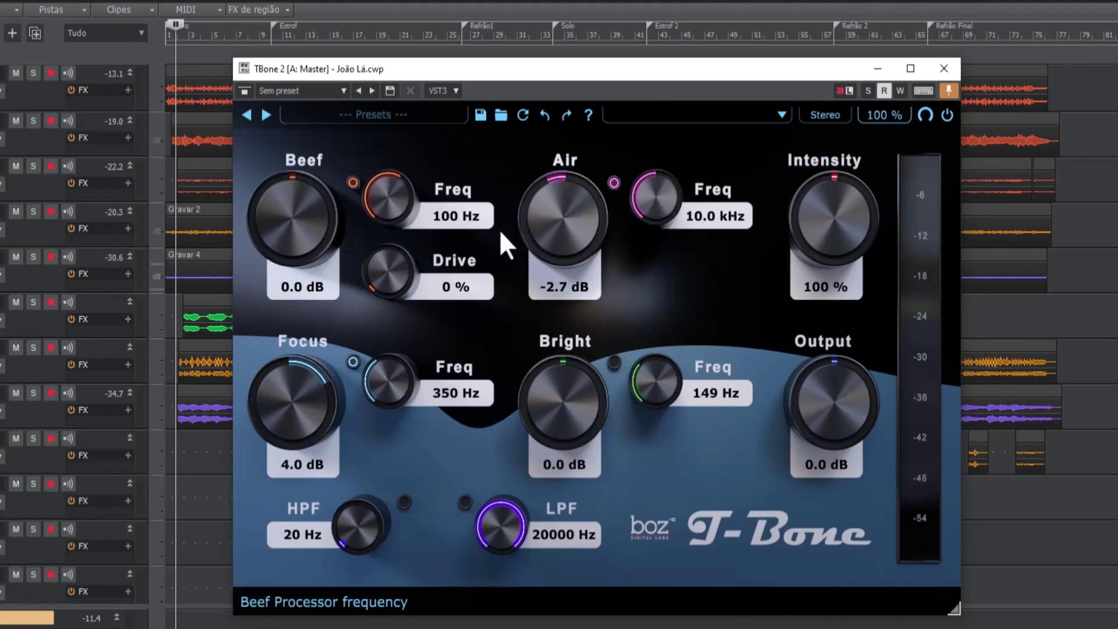
pyautogui.doubleClick(546, 236)
pyautogui.doubleClick(302, 396)
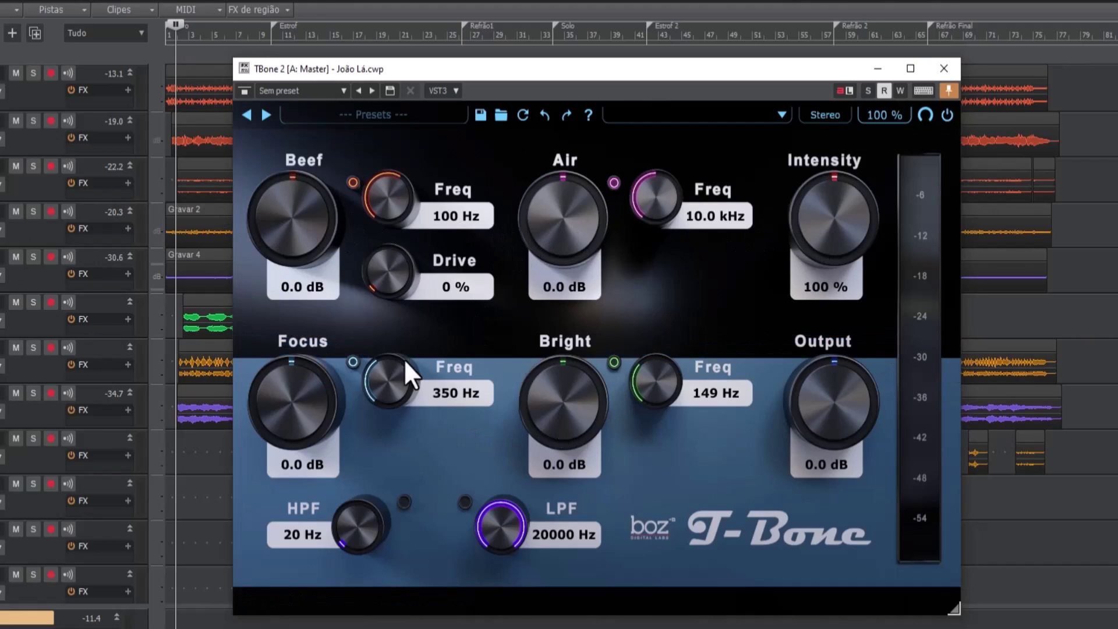
# Disable the Beef, Air, Bright and Focus bands
pyautogui.click(354, 183)
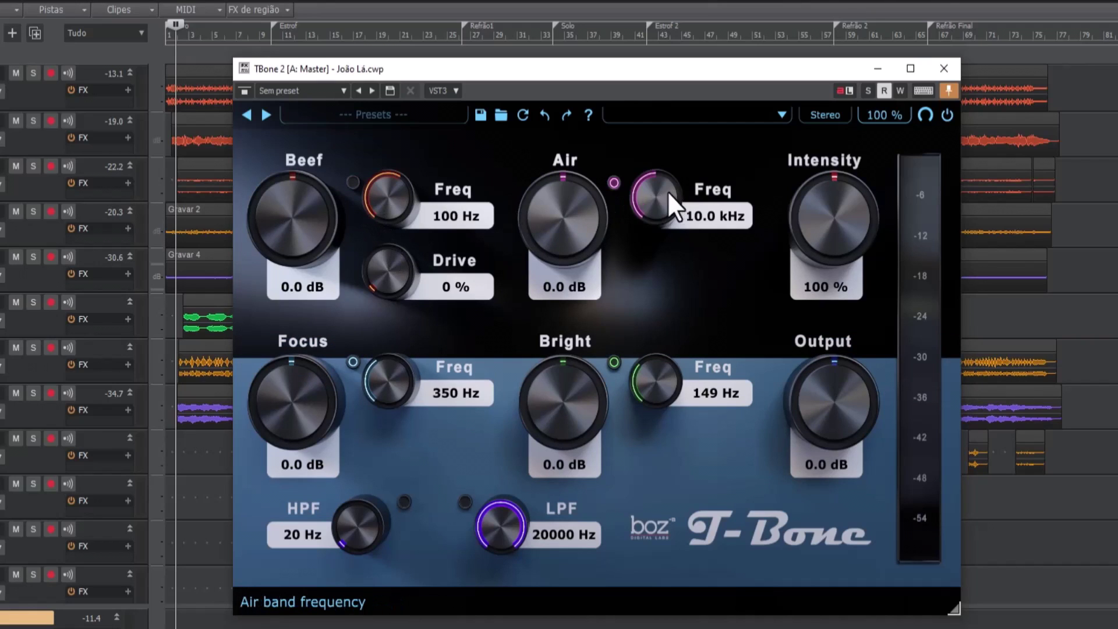
pyautogui.click(614, 183)
pyautogui.click(614, 362)
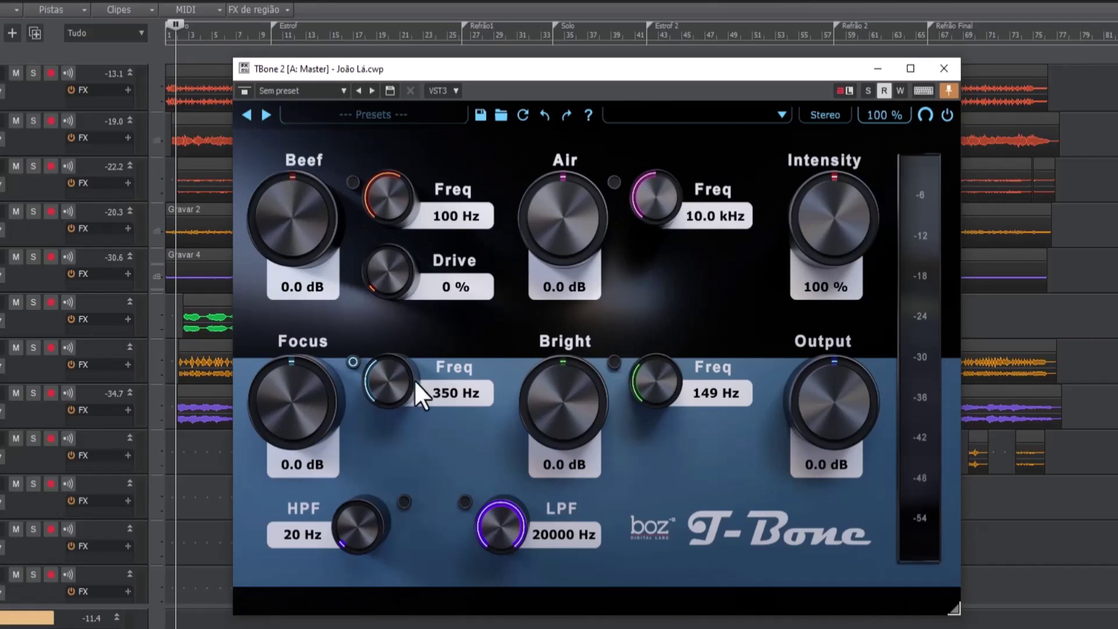
pyautogui.click(352, 362)
# Try the high-pass and low-pass filters with the low-pass at 16112 Hz, and disable both again
pyautogui.click(404, 502)
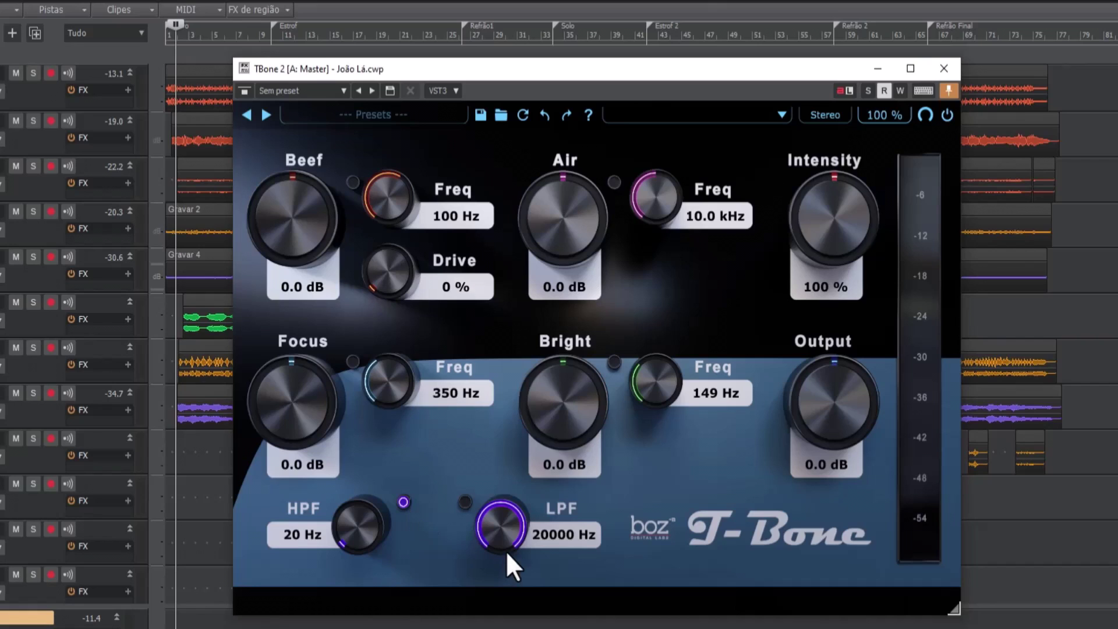
pyautogui.click(464, 501)
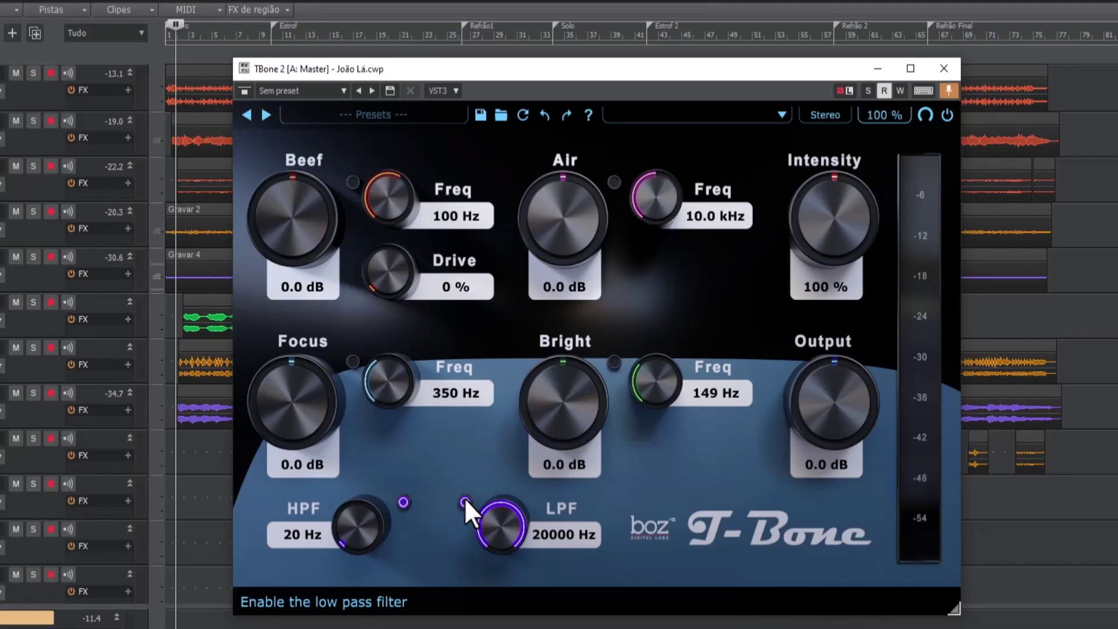
pyautogui.moveTo(485, 526)
pyautogui.mouseDown()
pyautogui.moveTo(489, 551)
pyautogui.moveTo(487, 537)
pyautogui.mouseUp()
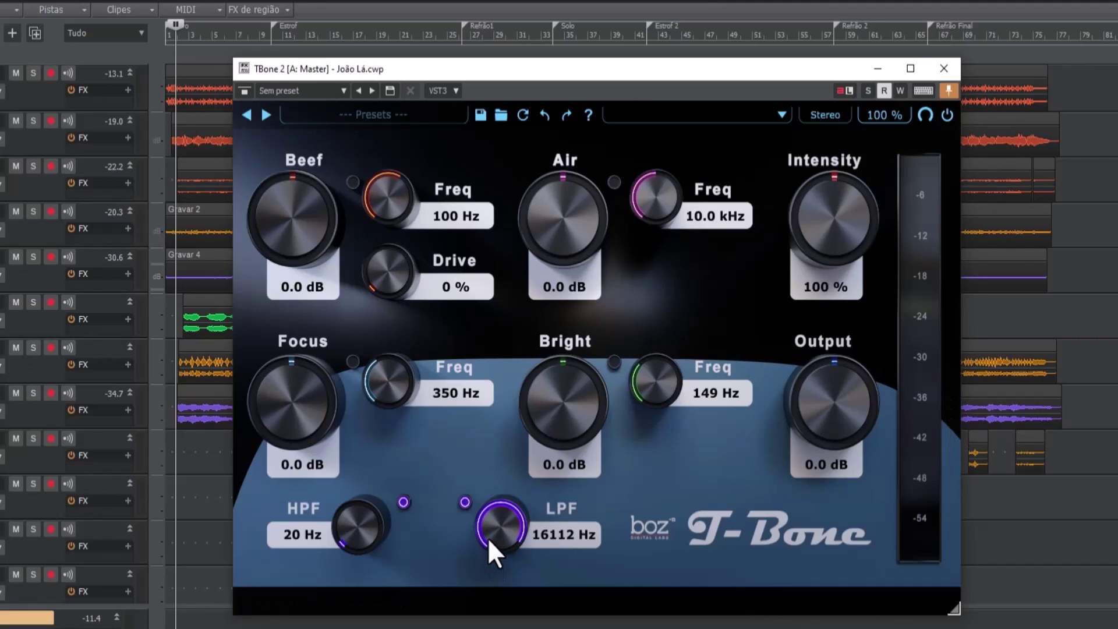
pyautogui.click(402, 502)
pyautogui.click(464, 501)
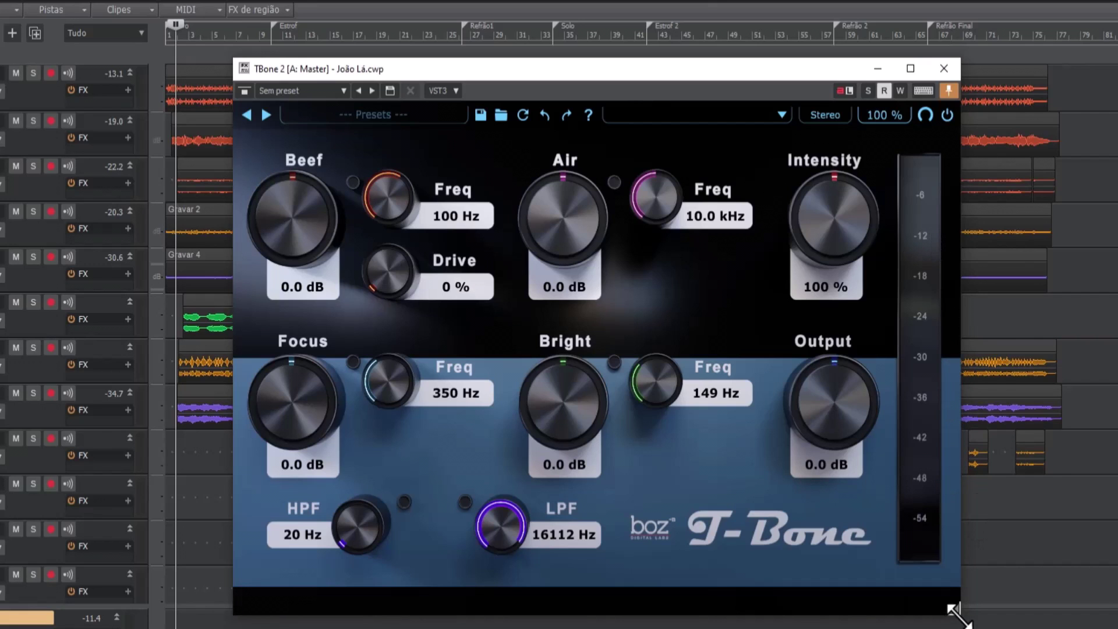
# Slightly enlarge the T-Bone plugin window
pyautogui.moveTo(952, 607)
pyautogui.mouseDown()
pyautogui.moveTo(973, 622)
pyautogui.moveTo(1043, 626)
pyautogui.moveTo(942, 586)
pyautogui.moveTo(967, 613)
pyautogui.mouseUp()
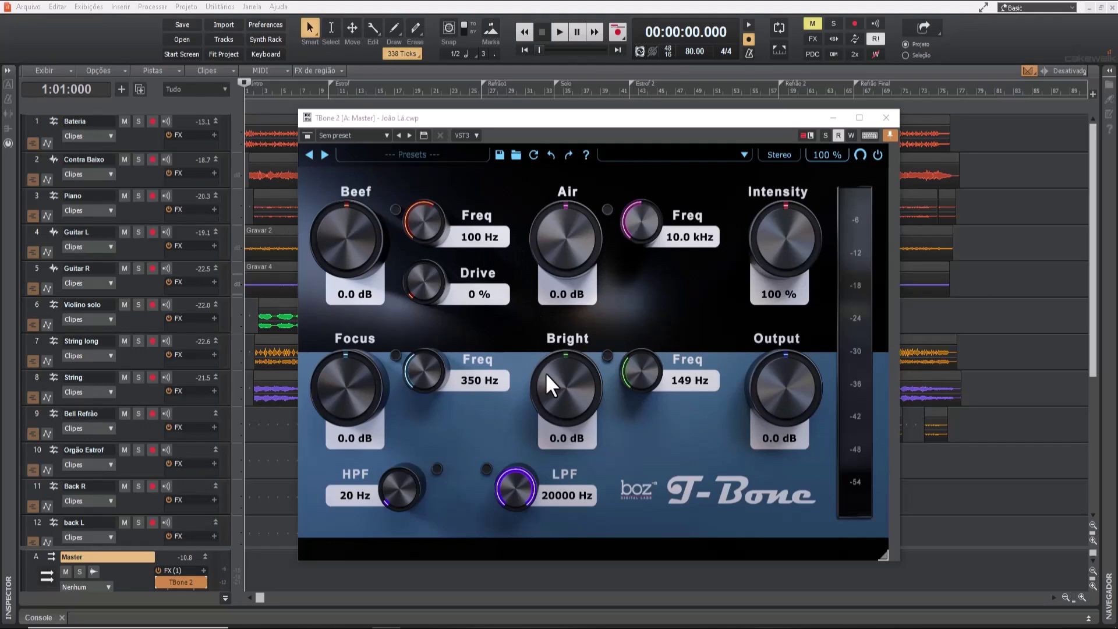
# Enable the high-pass filter at 20 Hz and the low-pass filter with its frequency set to 16000 Hz
pyautogui.click(437, 469)
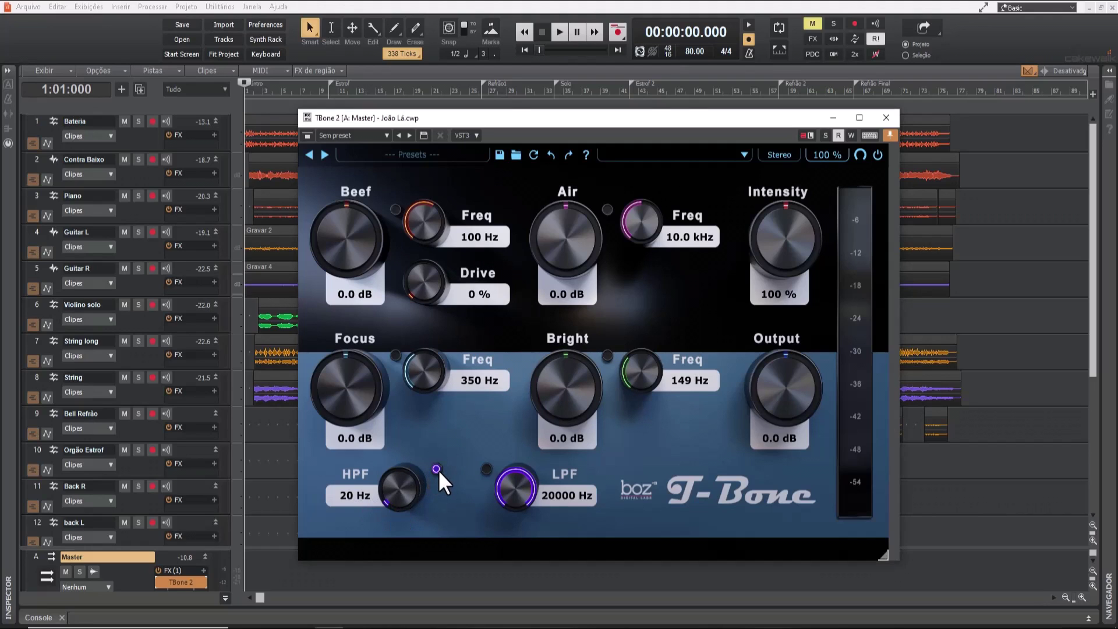
pyautogui.click(544, 491)
pyautogui.write('16000')
pyautogui.press('Return')
pyautogui.click(484, 469)
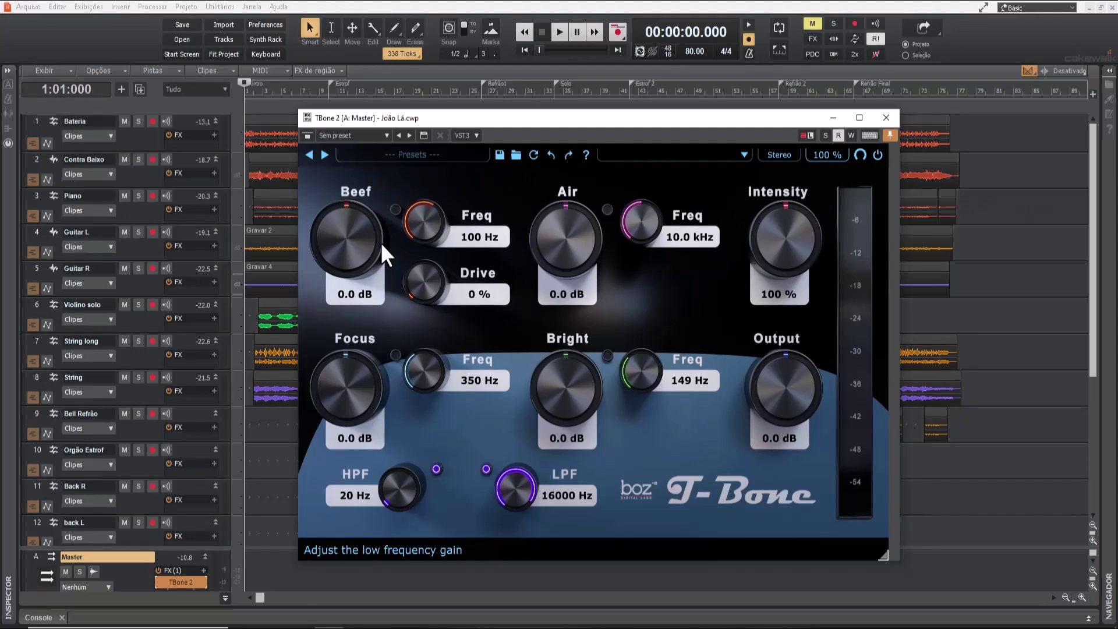
# Enable the Beef band during playback, setting its frequency to 79 Hz and its gain to 4.6 dB, and stop the song
pyautogui.click(558, 33)
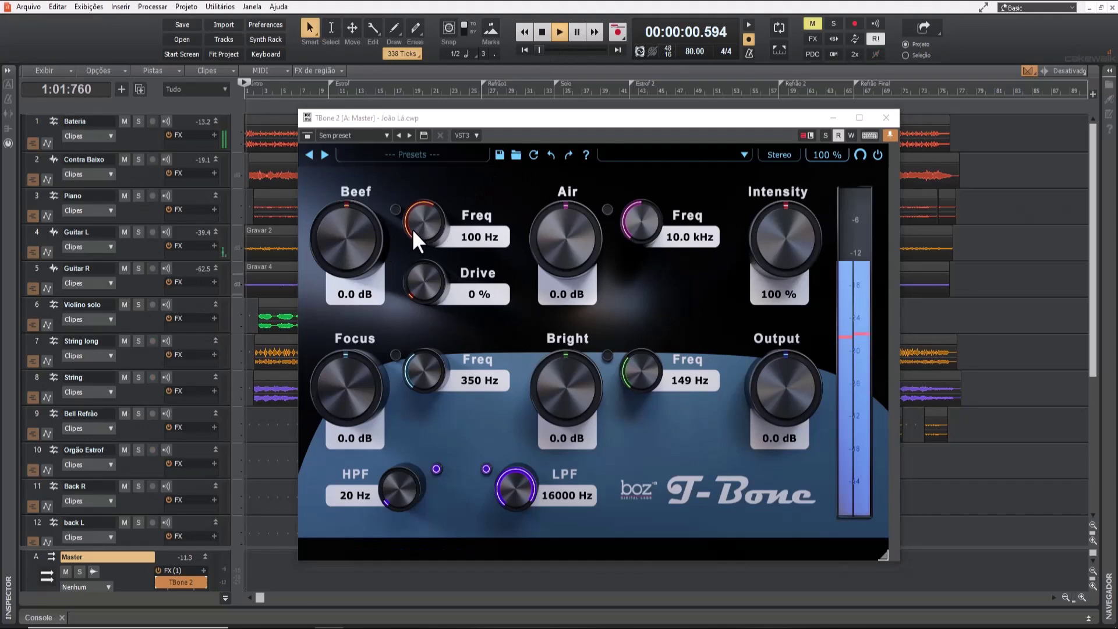
pyautogui.click(396, 213)
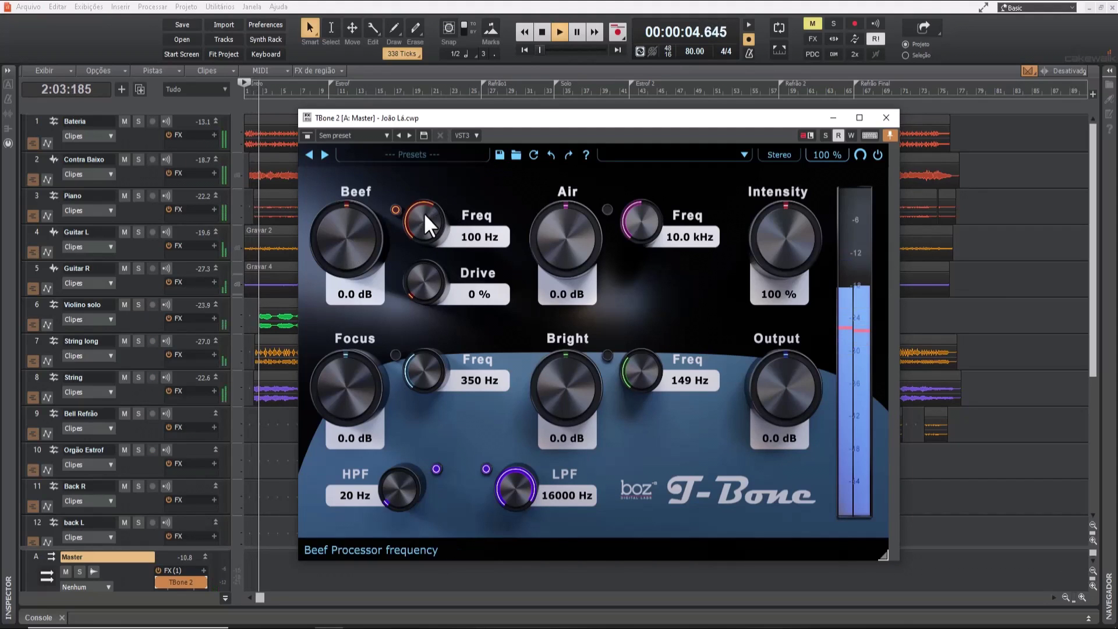
pyautogui.moveTo(420, 212); pyautogui.dragTo(420, 222)
pyautogui.moveTo(339, 245)
pyautogui.mouseDown()
pyautogui.moveTo(331, 212)
pyautogui.moveTo(336, 312)
pyautogui.moveTo(333, 229)
pyautogui.mouseUp()
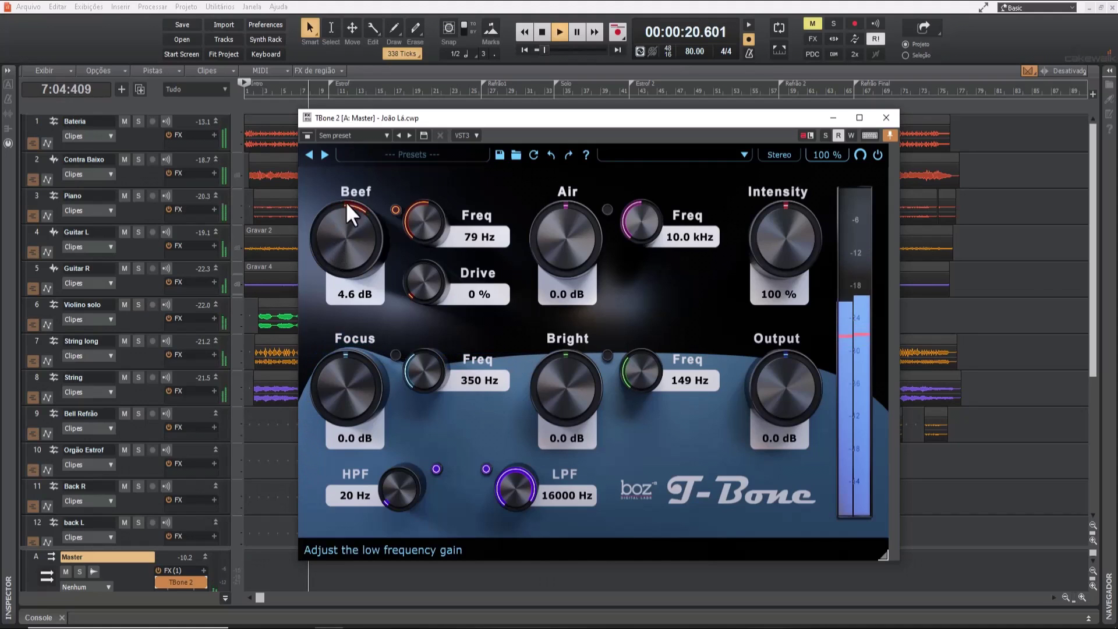
pyautogui.click(541, 32)
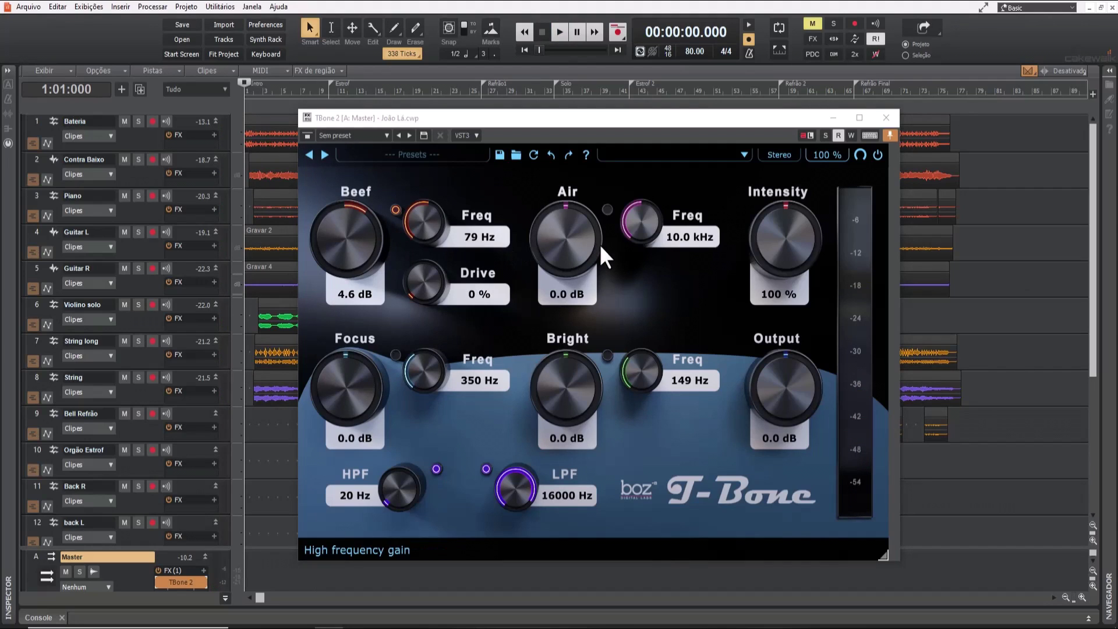
# Enable the Air band while the song plays, raise its gain to 5.8 dB, and stop playback
pyautogui.click(558, 32)
pyautogui.click(606, 210)
pyautogui.moveTo(556, 250); pyautogui.dragTo(554, 221)
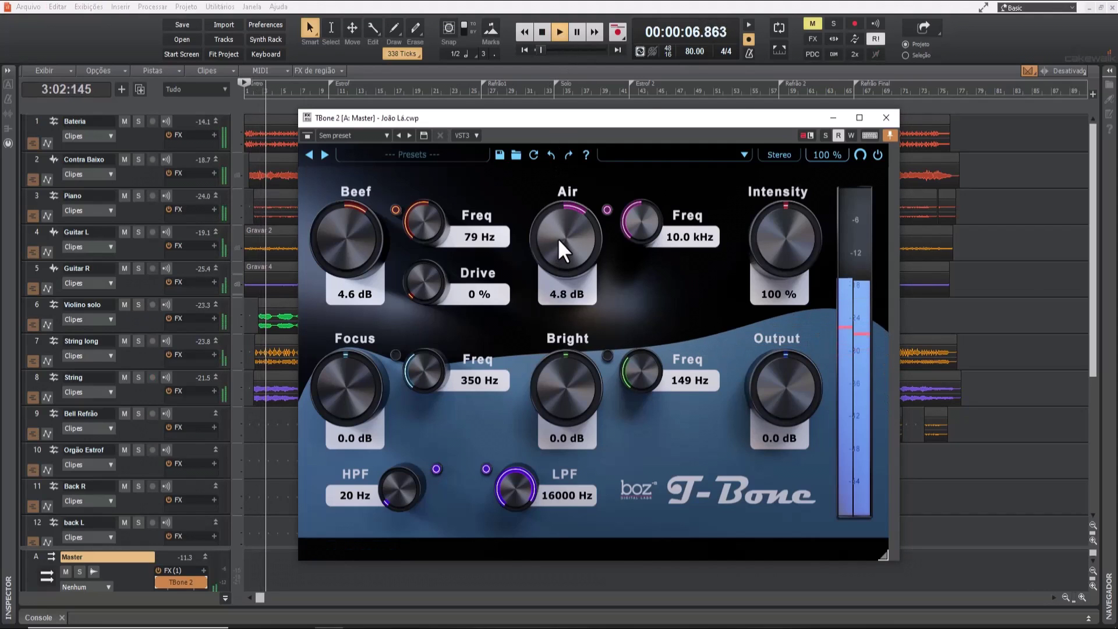
pyautogui.moveTo(557, 238)
pyautogui.mouseDown()
pyautogui.moveTo(557, 302)
pyautogui.moveTo(556, 238)
pyautogui.mouseUp()
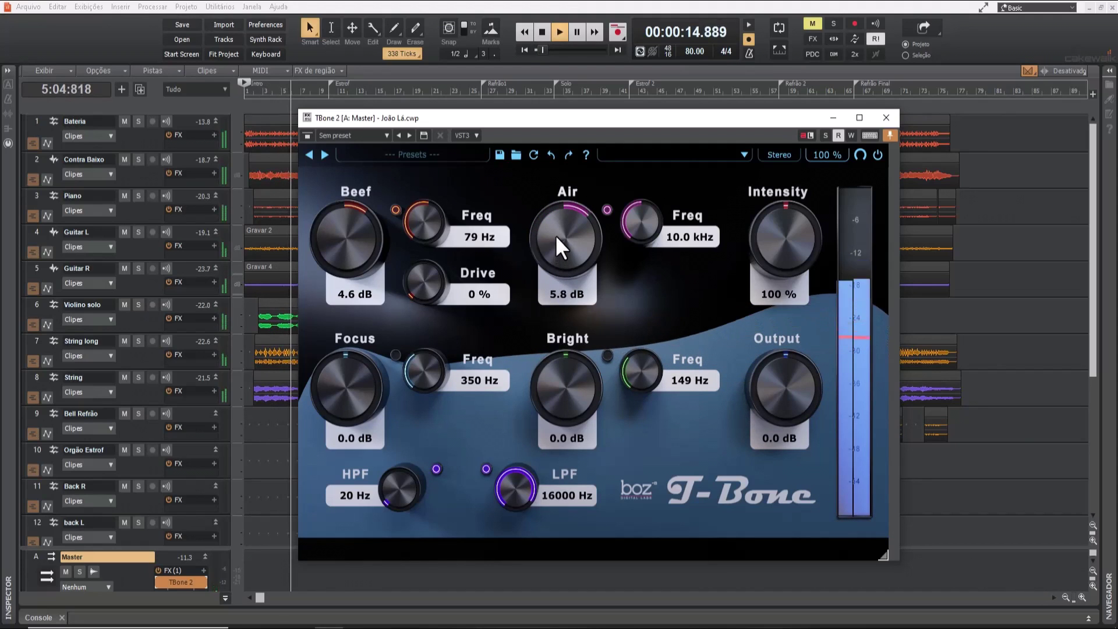
pyautogui.press('space')
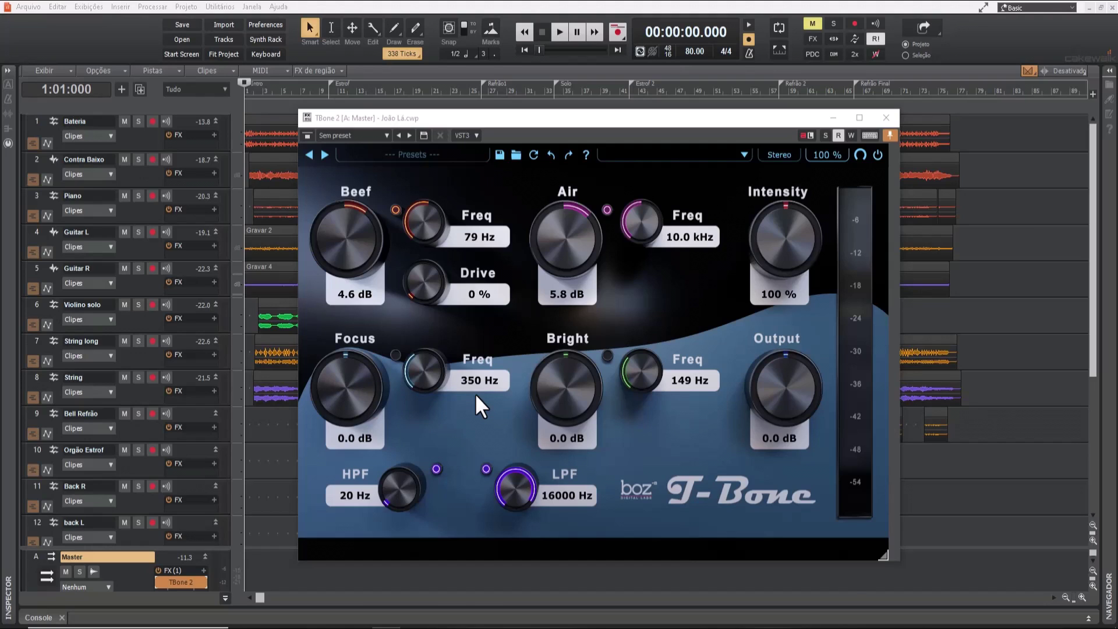
# Enable the Focus band, audition a gain of -3.0 dB during playback, and settle on 2.3 dB before stopping the song
pyautogui.click(395, 355)
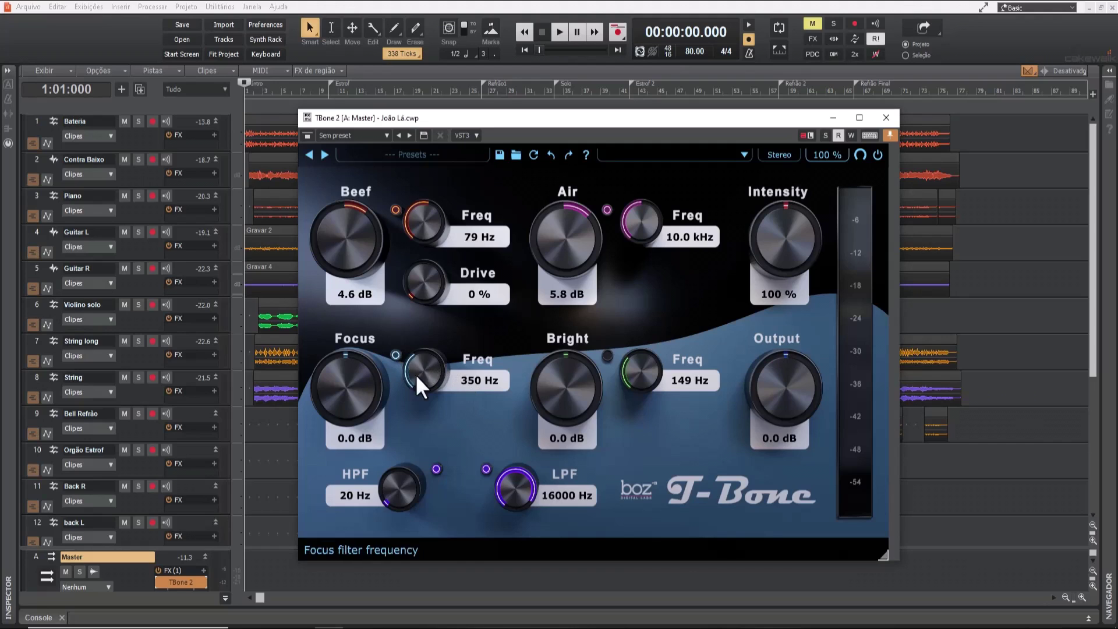
pyautogui.click(560, 32)
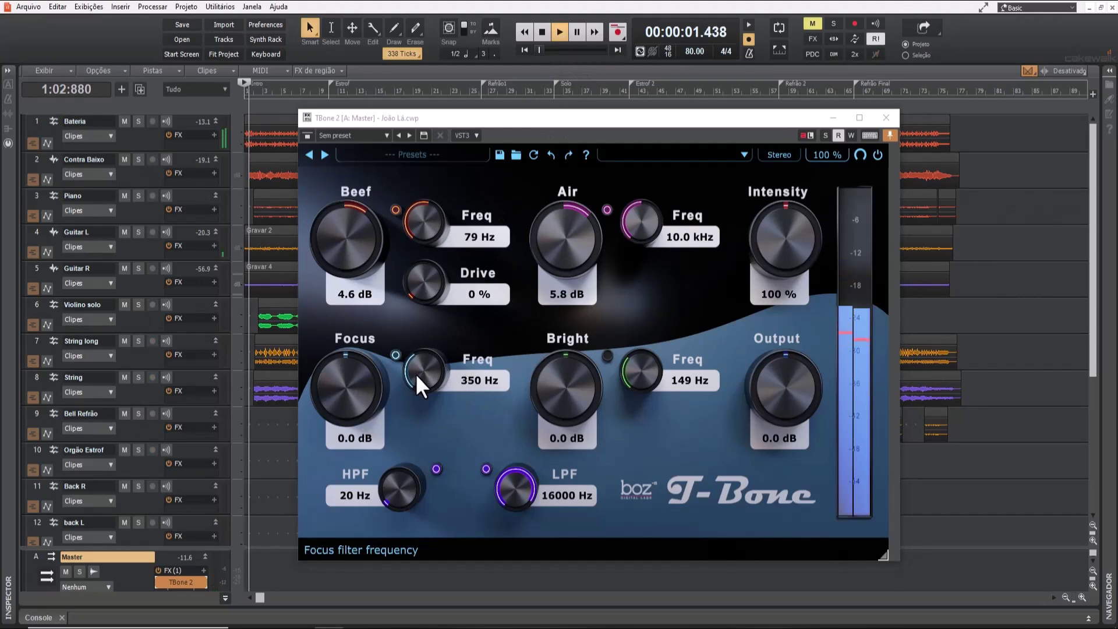
pyautogui.moveTo(338, 387); pyautogui.dragTo(341, 446)
pyautogui.click(558, 29)
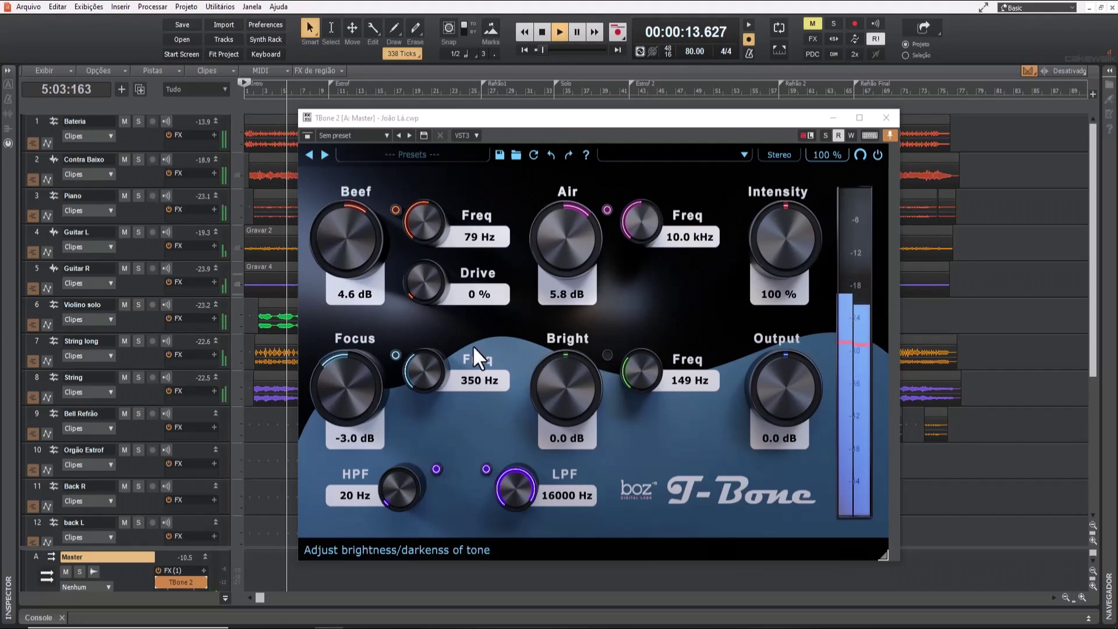
pyautogui.moveTo(344, 389); pyautogui.dragTo(352, 347)
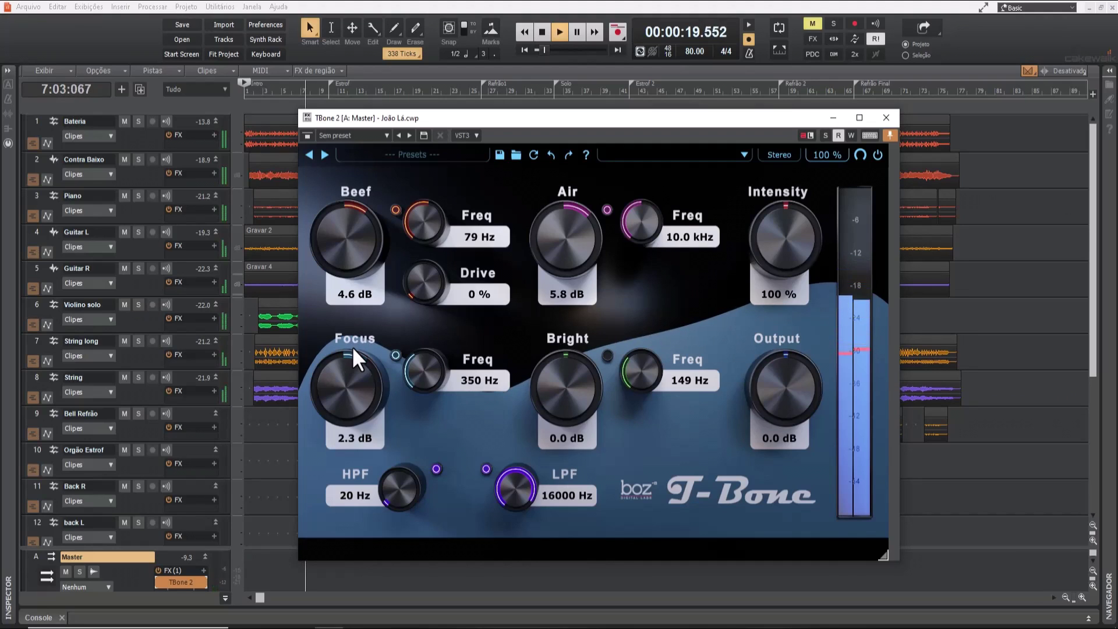
pyautogui.press('space')
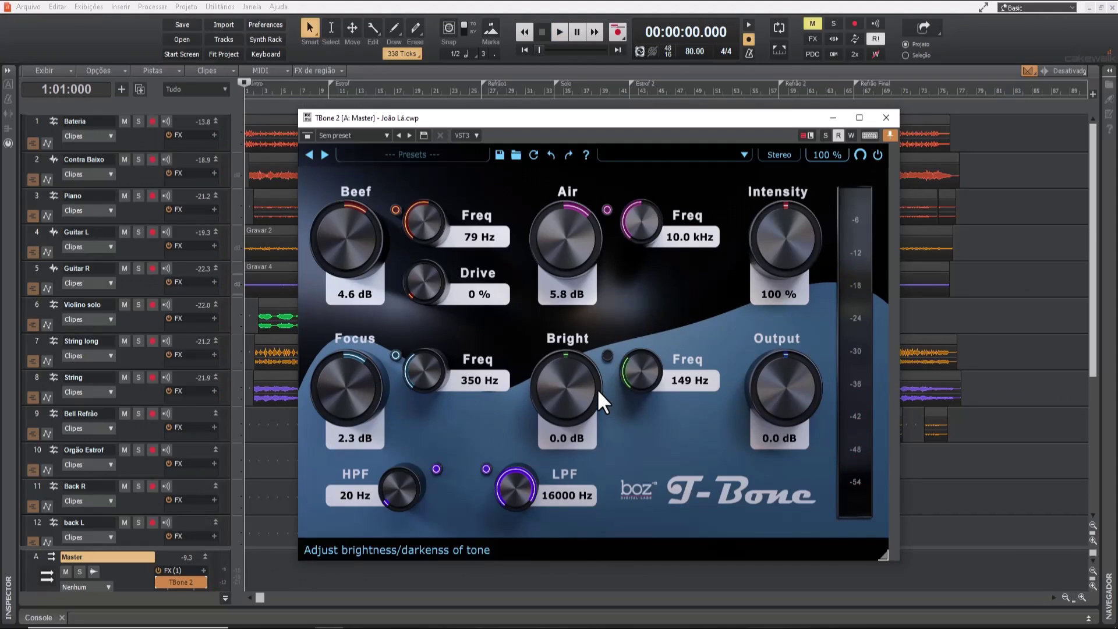
# Enable the Bright band, set its frequency to 178 Hz, and raise its gain to 3.0 dB while the song plays
pyautogui.click(607, 355)
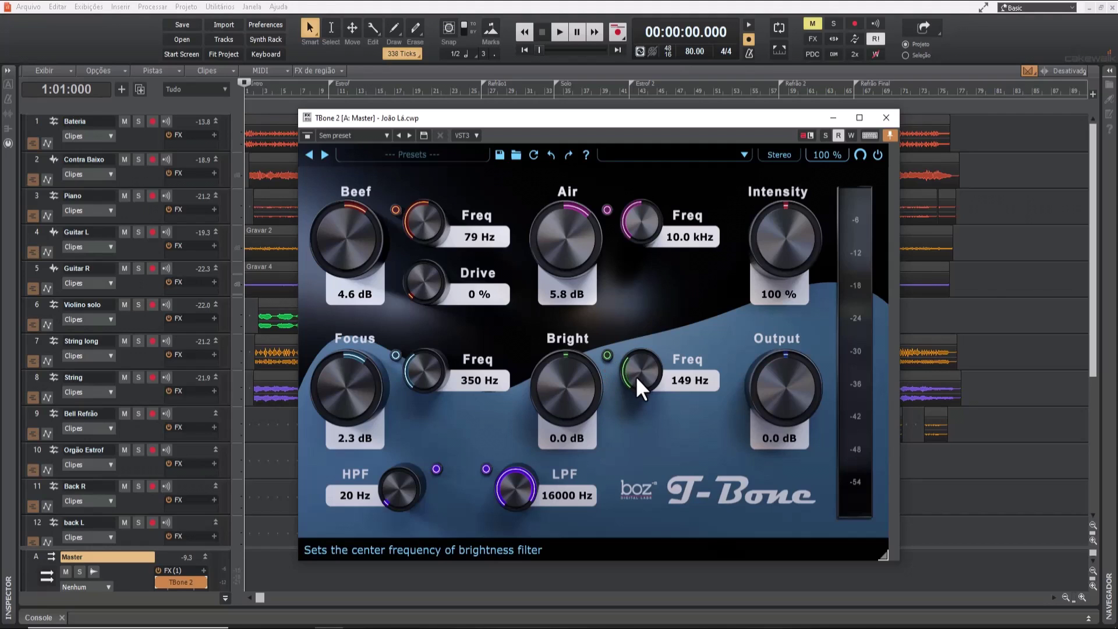
pyautogui.moveTo(636, 377); pyautogui.dragTo(637, 359)
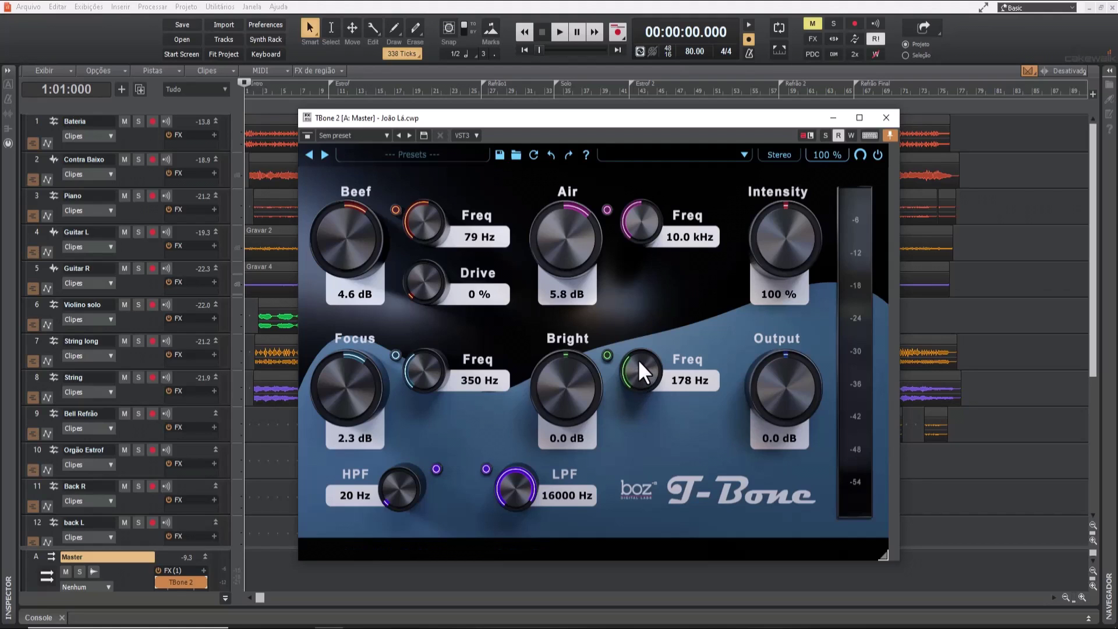
pyautogui.press('space')
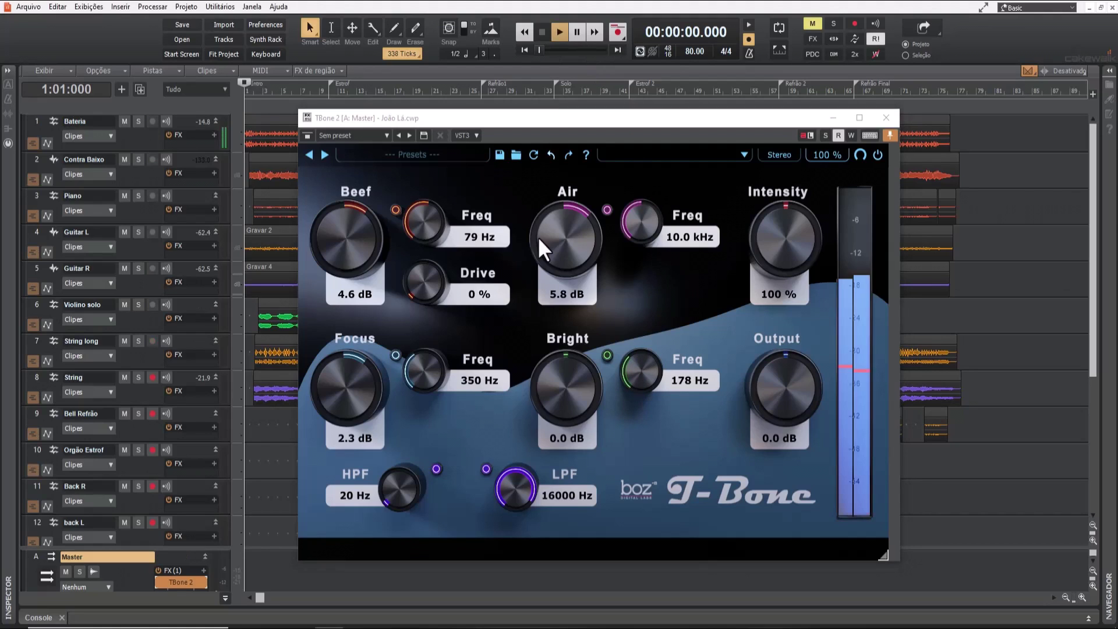
pyautogui.moveTo(556, 394); pyautogui.dragTo(554, 382)
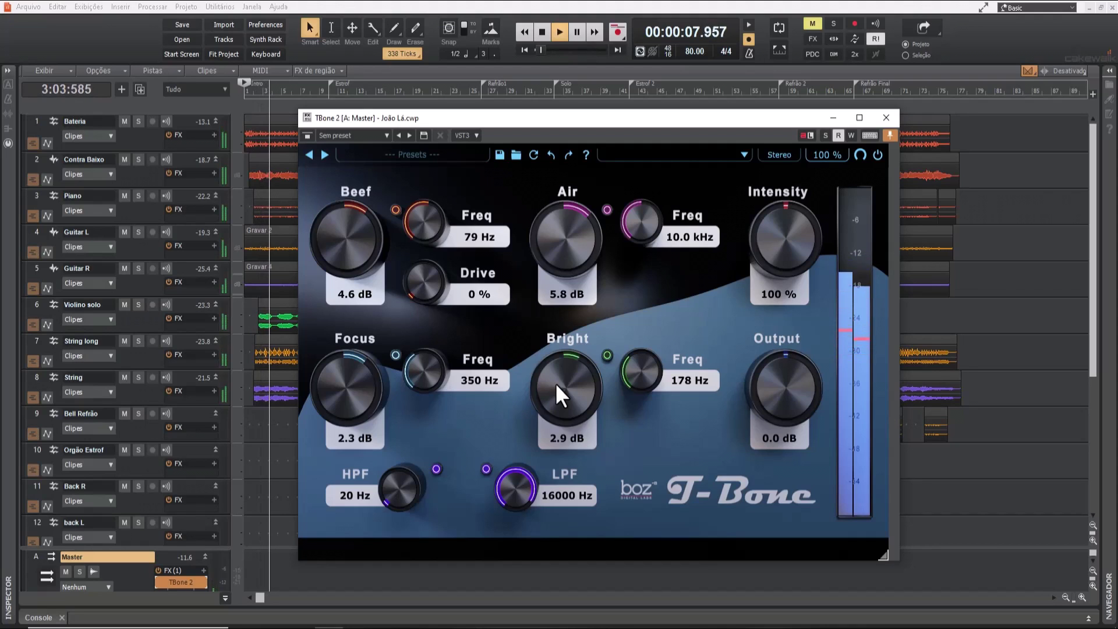
pyautogui.moveTo(554, 383); pyautogui.dragTo(554, 382)
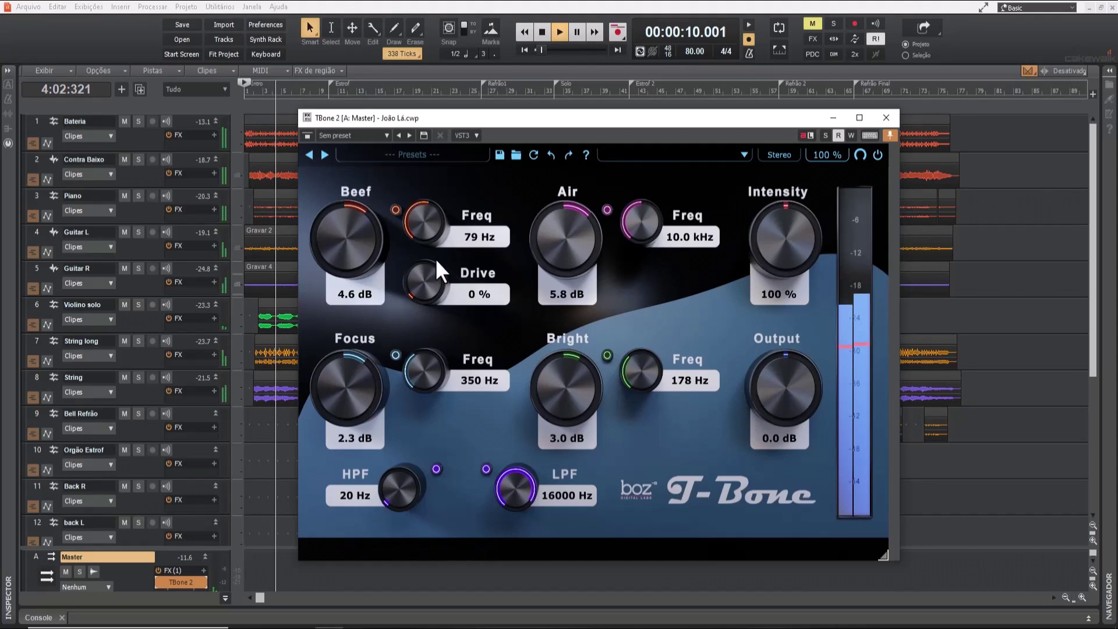
# Raise the Beef gain to 6.8 dB, restart playback from the beginning, and lower the overall filter Intensity to 72%
pyautogui.moveTo(341, 241); pyautogui.dragTo(335, 232)
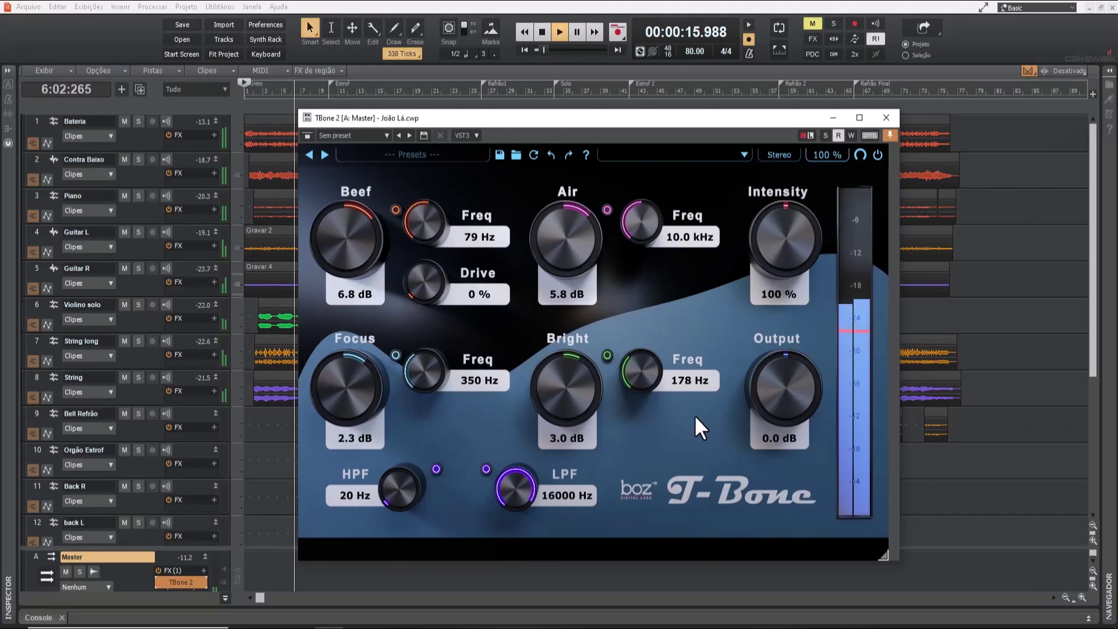
pyautogui.press('space')
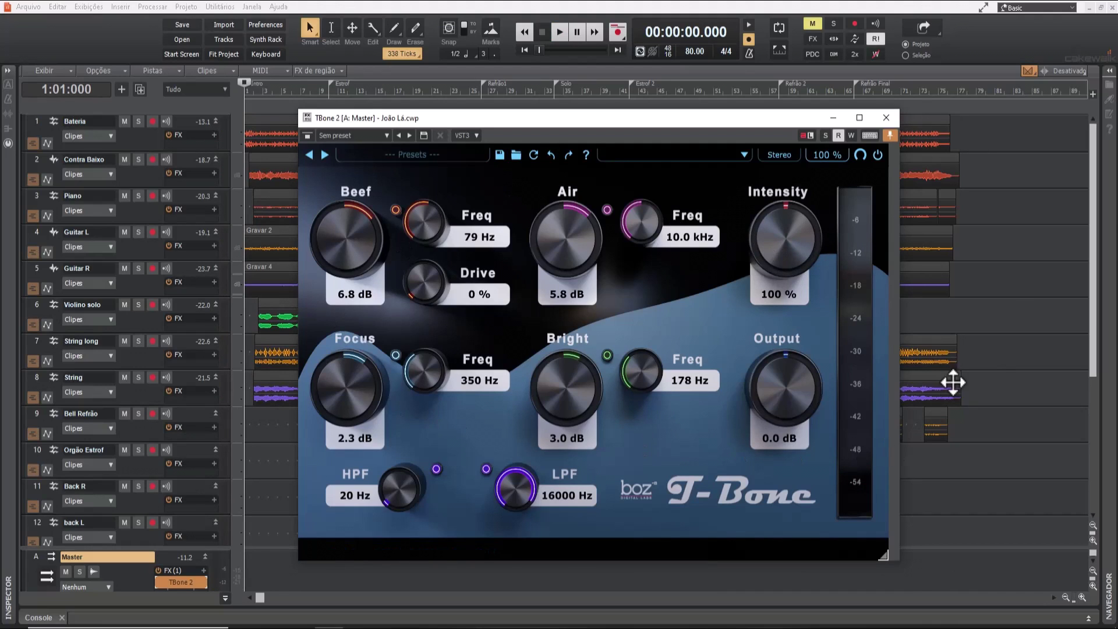
pyautogui.press('space')
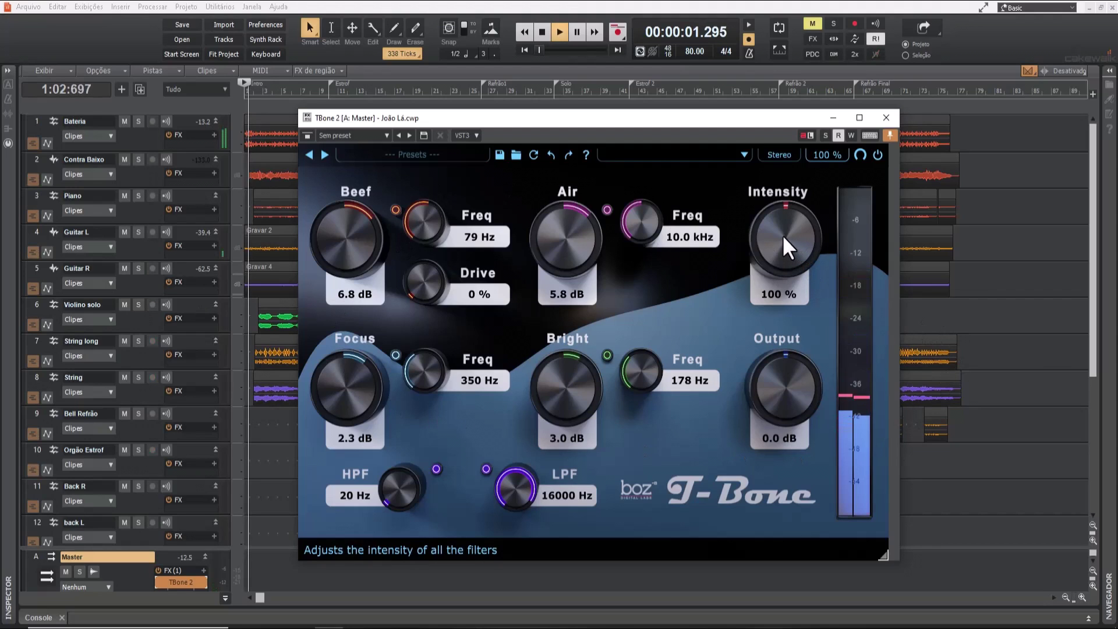
pyautogui.moveTo(777, 234); pyautogui.dragTo(770, 256)
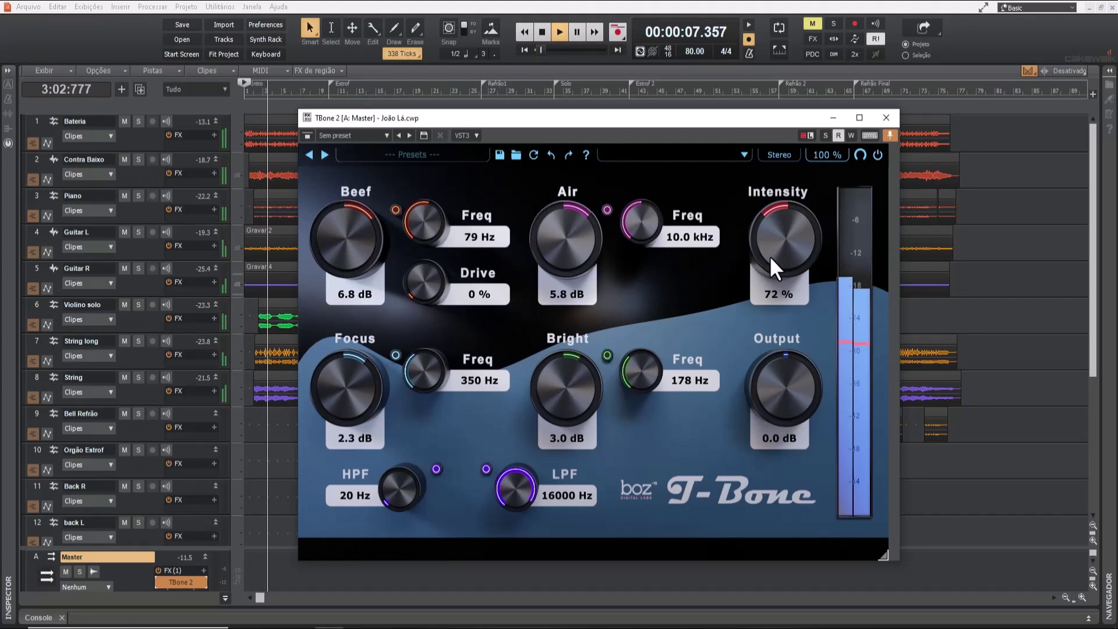